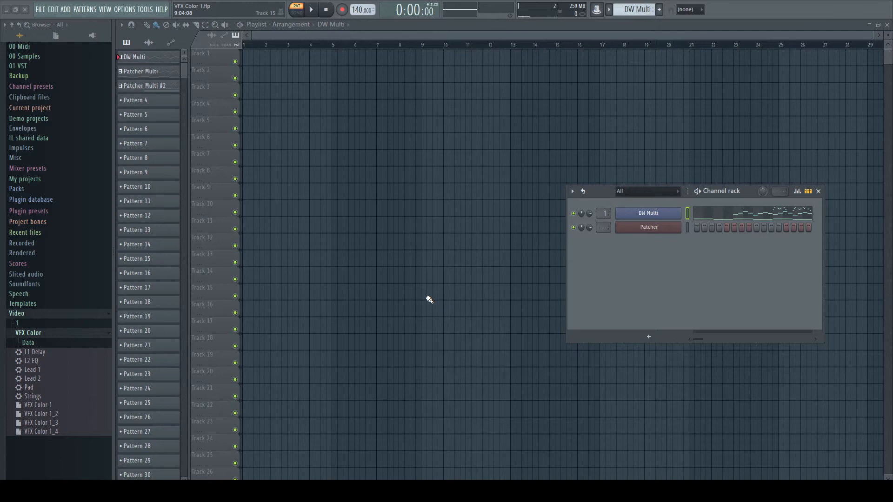
Step: Open the DW Multi channel's piano roll and DirectWave window, play the pattern, and close the plugin window
{"action": "left_click", "coordinate": [710, 216]}
{"action": "left_click", "coordinate": [658, 214]}
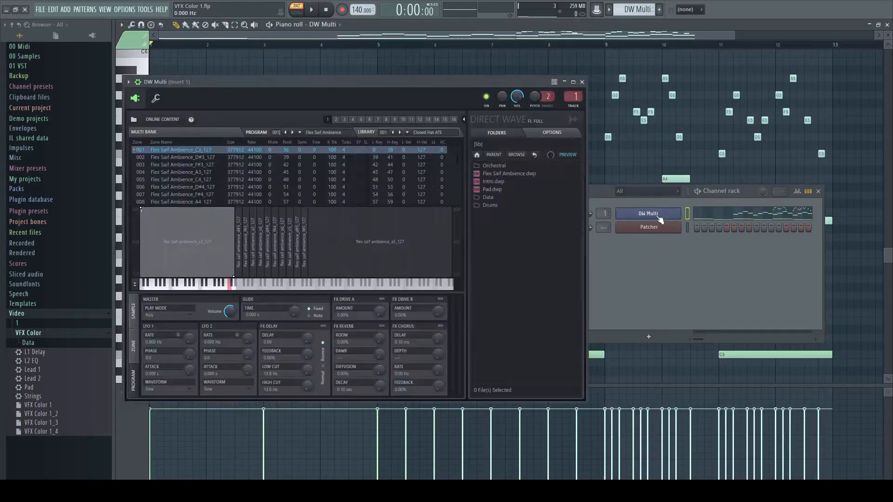
{"action": "left_click_drag", "start_coordinate": [389, 81], "coordinate": [345, 87]}
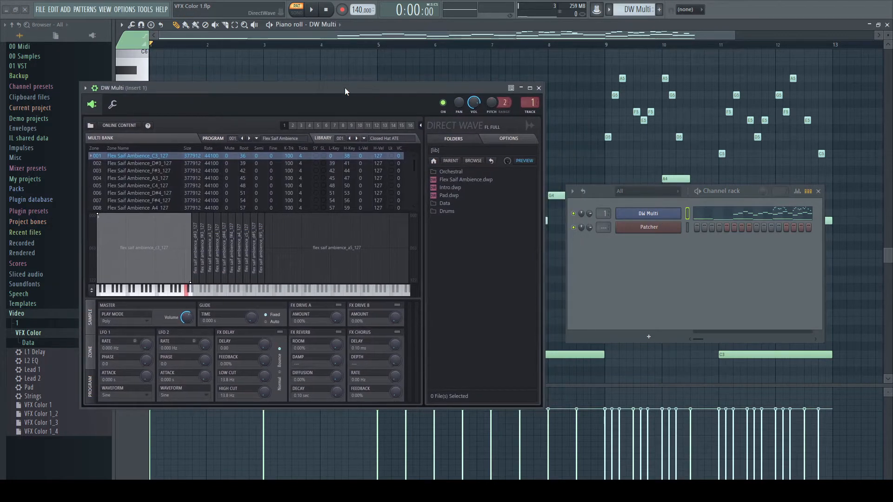
{"action": "key", "text": "space"}
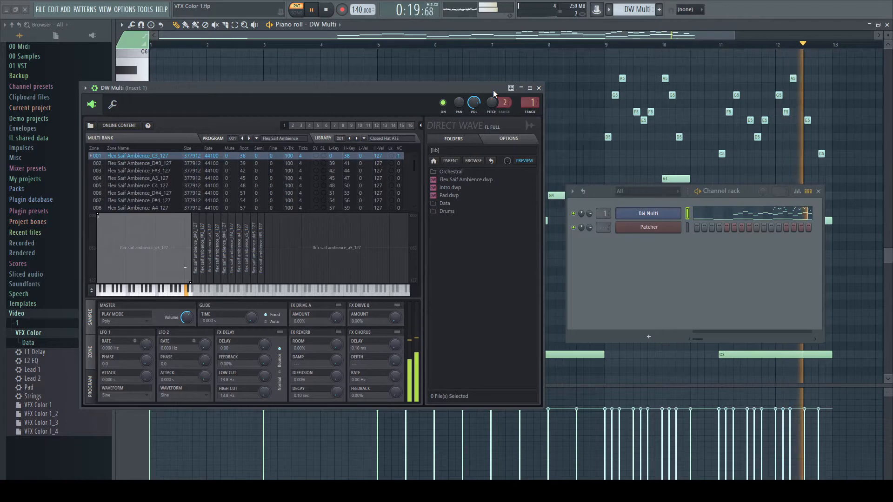
{"action": "key", "text": "space"}
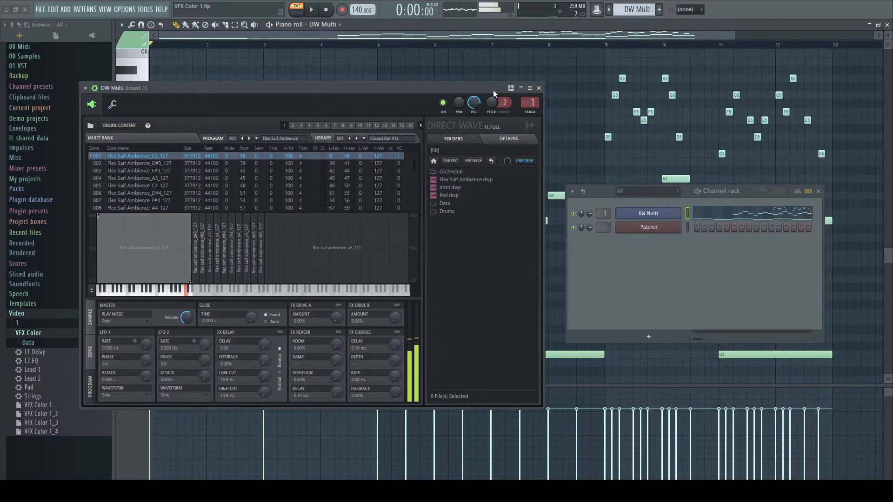
{"action": "left_click", "coordinate": [539, 88]}
Step: Replace the DW Multi channel's instrument with Harmor and load the synthesizer preset BlueMonday Saws SF
{"action": "right_click", "coordinate": [638, 212]}
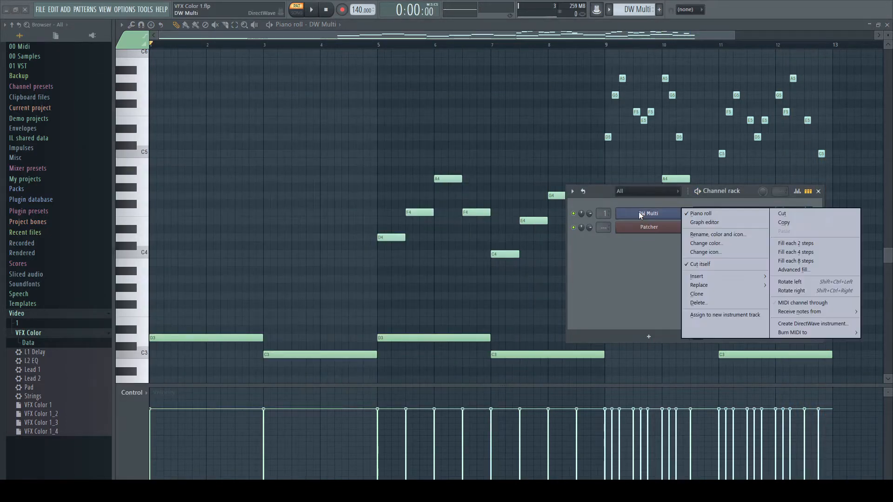
{"action": "left_click", "coordinate": [711, 253]}
{"action": "left_click", "coordinate": [573, 180]}
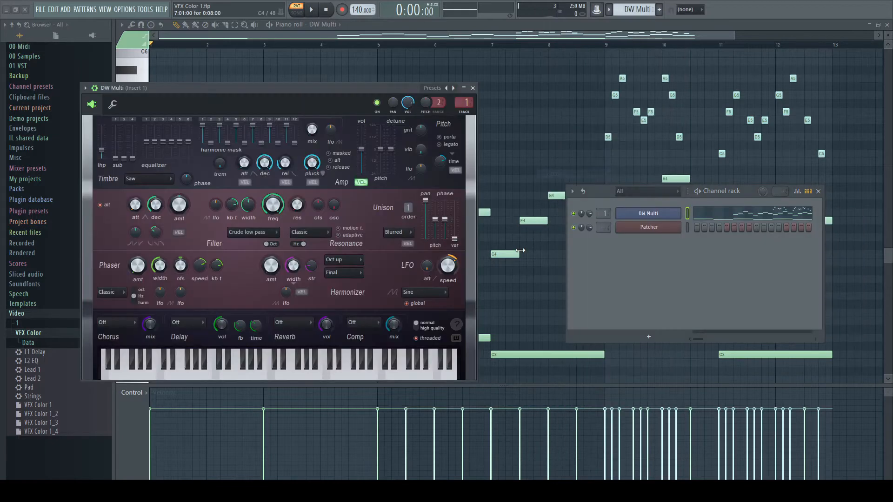
{"action": "left_click", "coordinate": [432, 87]}
{"action": "mouse_move", "coordinate": [464, 168]}
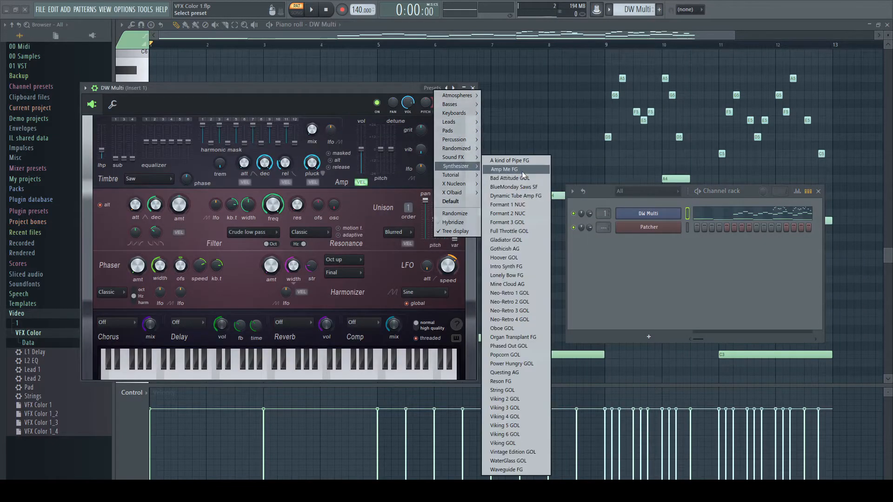
{"action": "left_click", "coordinate": [522, 171]}
Step: Play the pattern with the BlueMonday Saws SF preset and close the synth window
{"action": "key", "text": "space"}
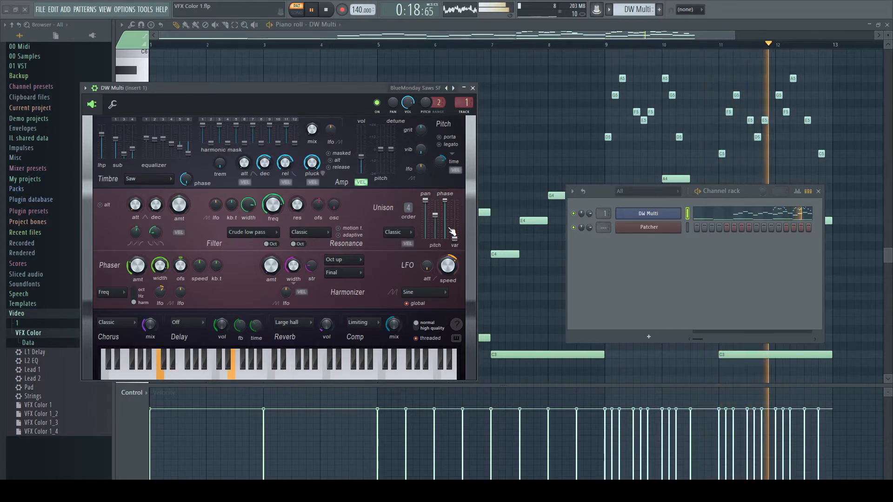
{"action": "key", "text": "space"}
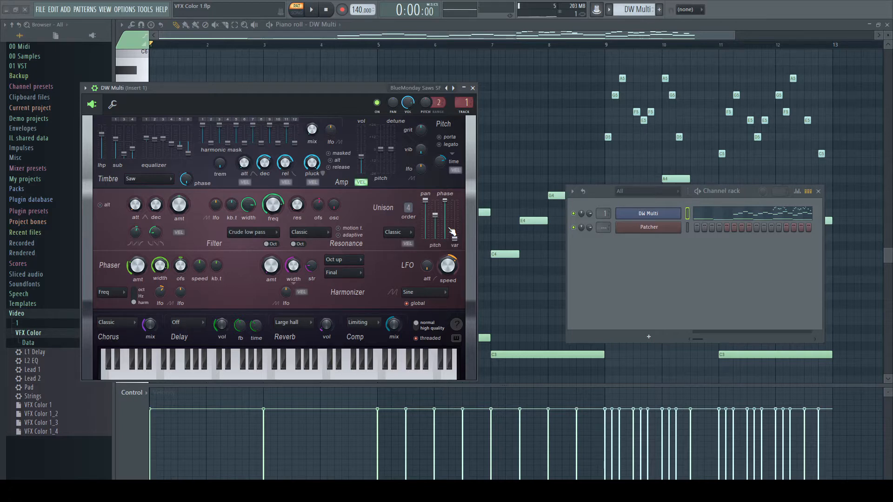
{"action": "left_click", "coordinate": [473, 88]}
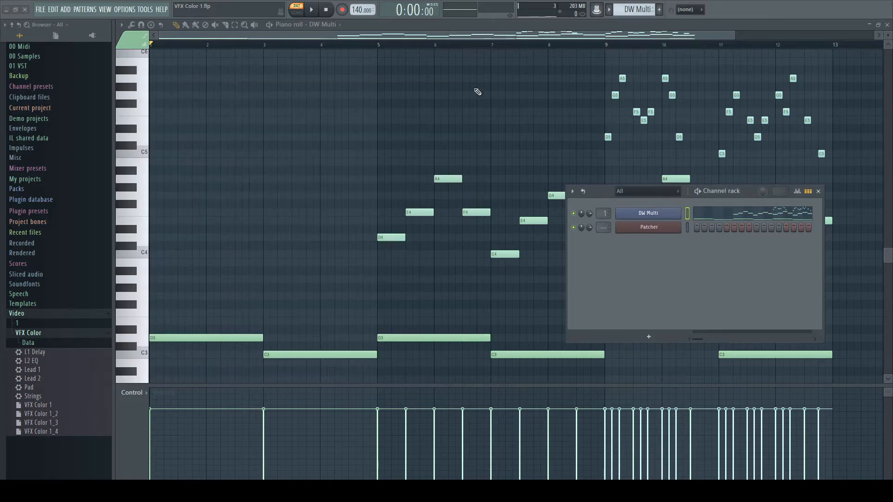
Step: Open the Patcher channel's window and switch to the Patcher Multi pattern
{"action": "left_click", "coordinate": [649, 232]}
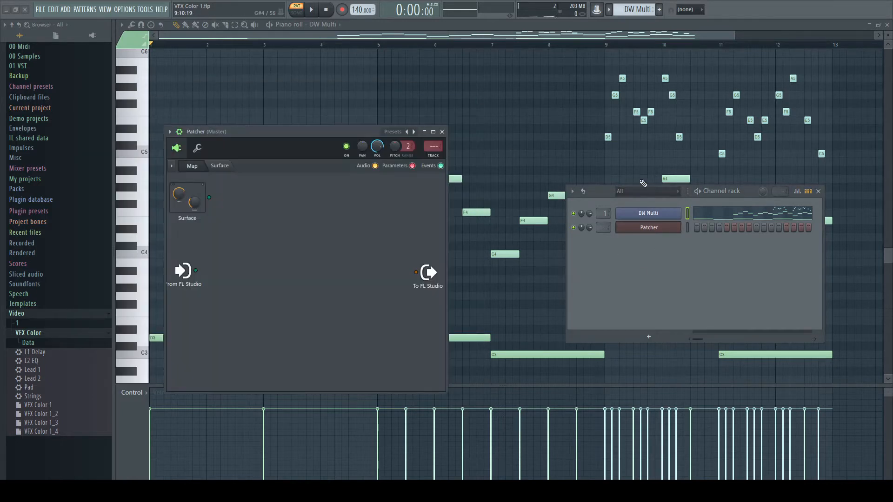
{"action": "left_click", "coordinate": [609, 9]}
{"action": "left_click", "coordinate": [625, 31]}
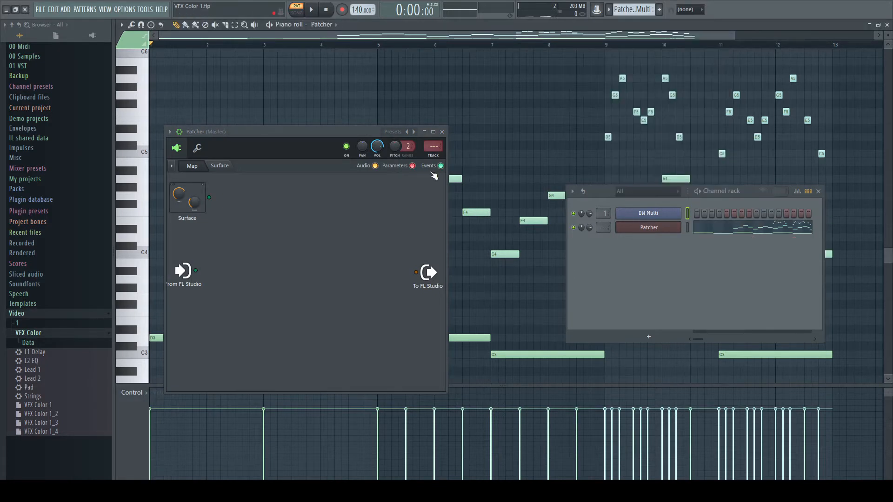
Step: Add the Pad, Strings and Lead 1 presets from the VFX Color folder to the Patcher map and play the pattern
{"action": "left_click_drag", "start_coordinate": [29, 388], "coordinate": [294, 282]}
{"action": "left_click_drag", "start_coordinate": [32, 396], "coordinate": [287, 302]}
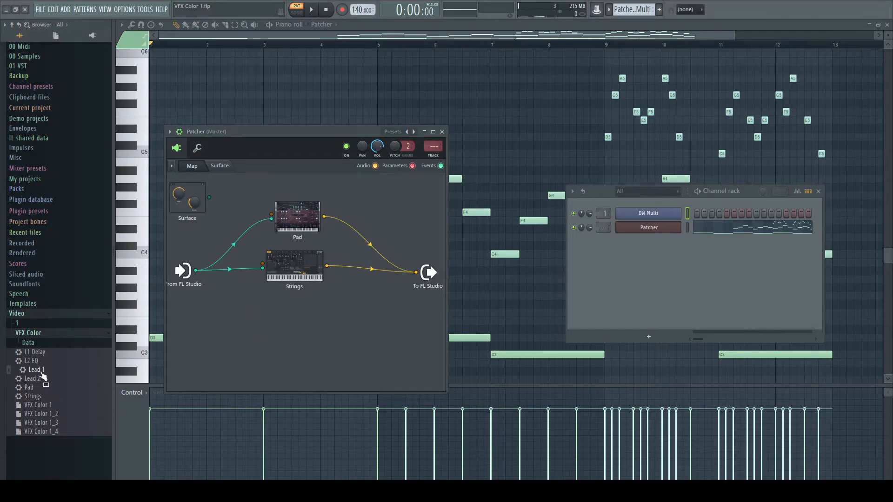
{"action": "left_click_drag", "start_coordinate": [38, 369], "coordinate": [290, 333]}
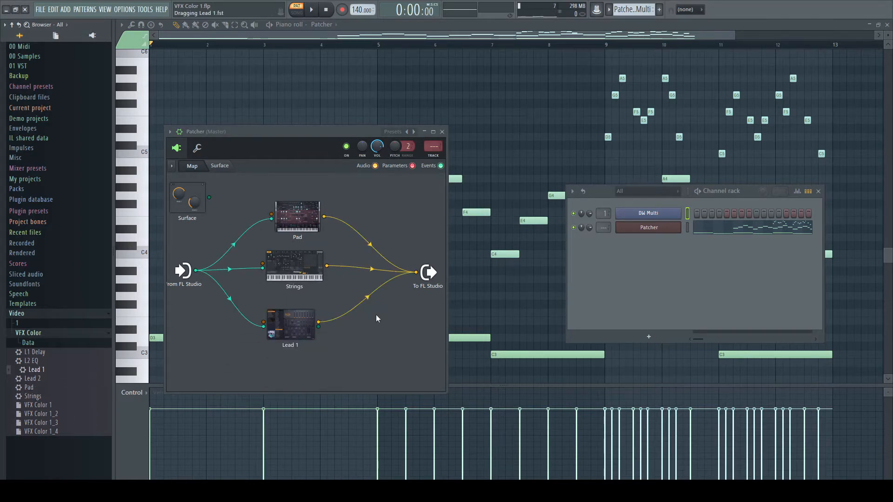
{"action": "key", "text": "space"}
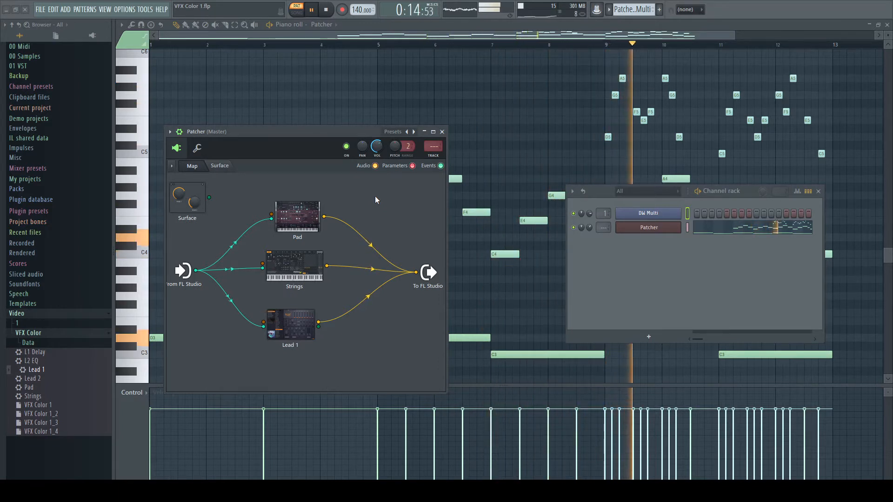
{"action": "key", "text": "space"}
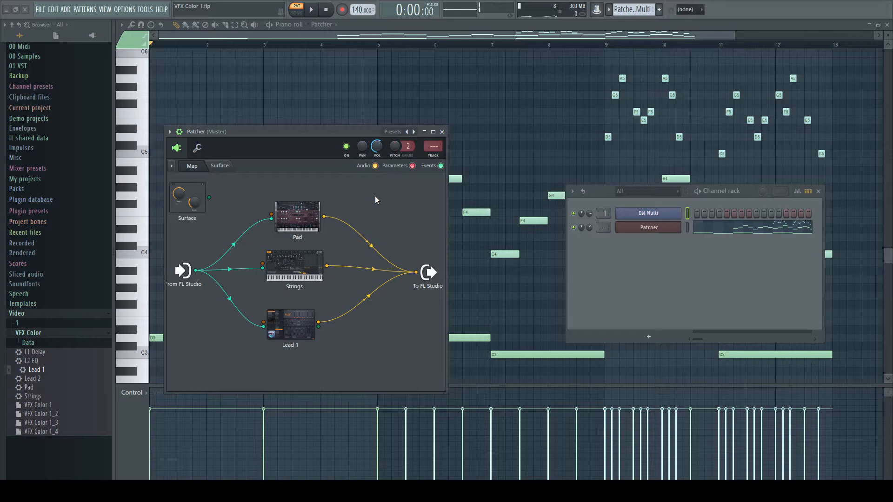
Step: Widen the Patcher window and shift the Pad, Strings and Lead 1 modules closer to the To FL Studio output
{"action": "left_click_drag", "start_coordinate": [446, 269], "coordinate": [533, 270]}
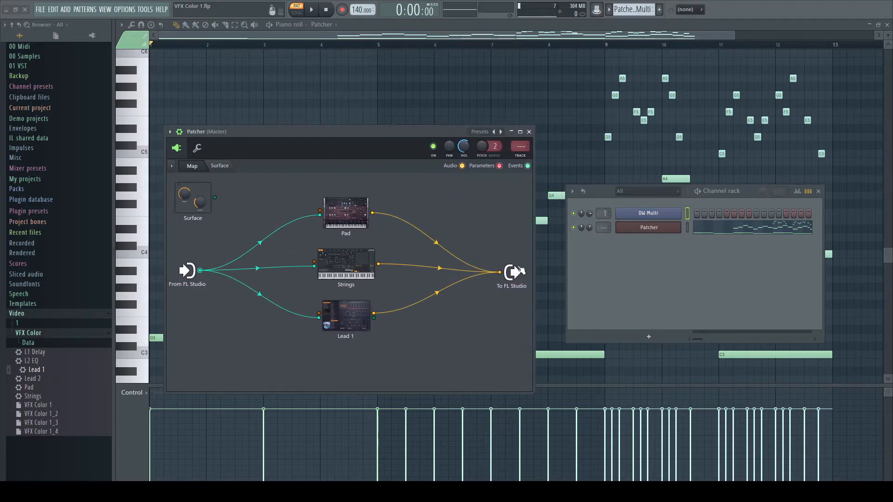
{"action": "left_click_drag", "start_coordinate": [309, 179], "coordinate": [368, 355]}
{"action": "left_click_drag", "start_coordinate": [347, 267], "coordinate": [395, 268]}
{"action": "left_click", "coordinate": [266, 340]}
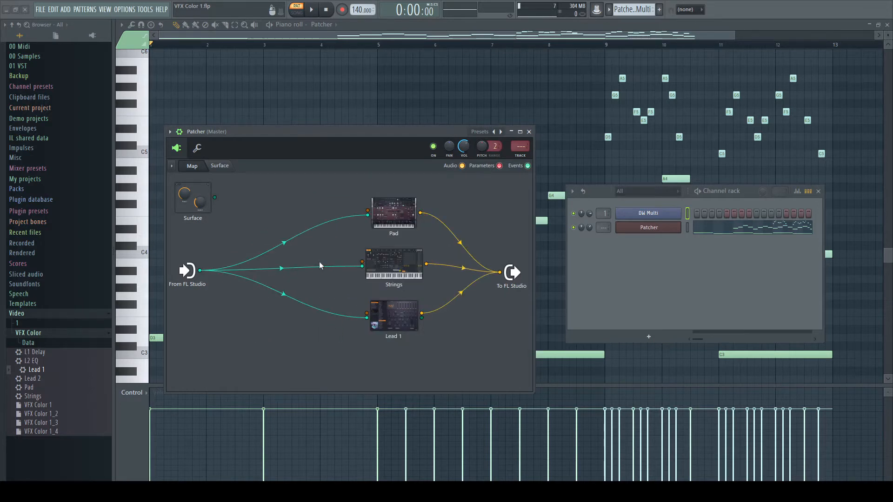
Step: Replace the instruments' direct event links with a VFX Color Mapper whose first output feeds Pad, and play the pattern
{"action": "left_click", "coordinate": [93, 36]}
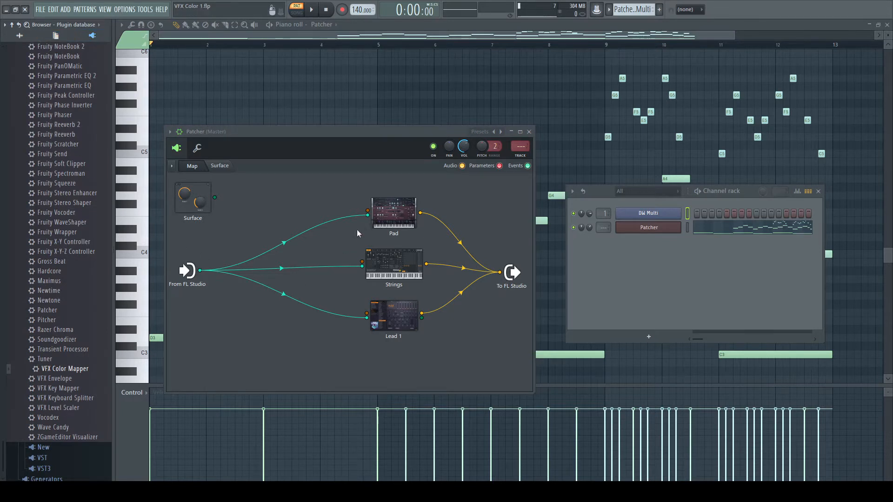
{"action": "left_click_drag", "start_coordinate": [368, 214], "coordinate": [367, 318]}
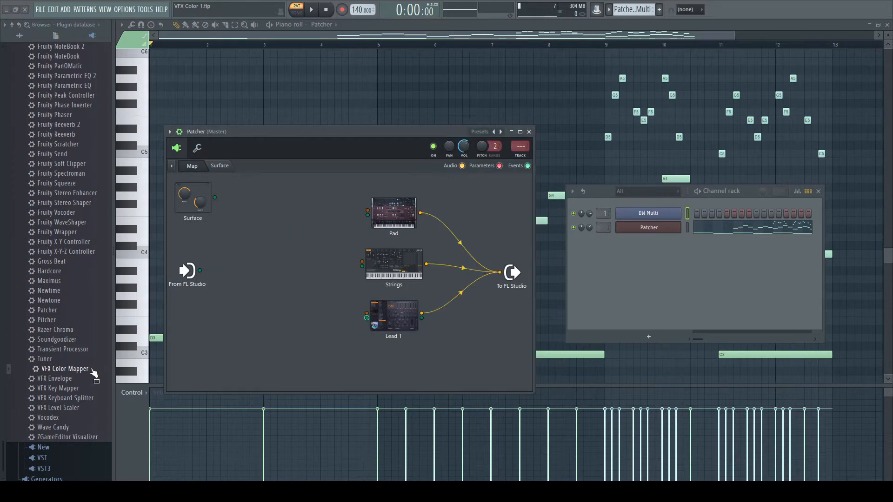
{"action": "left_click_drag", "start_coordinate": [74, 371], "coordinate": [258, 269]}
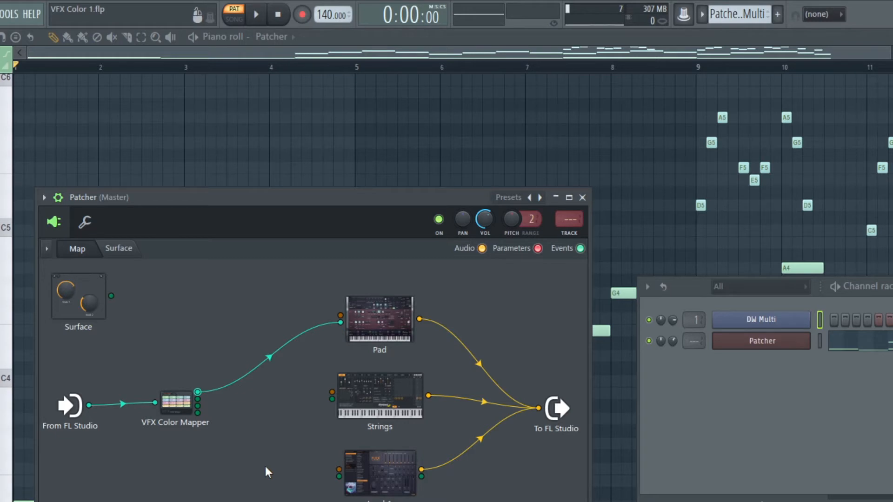
{"action": "key", "text": "space"}
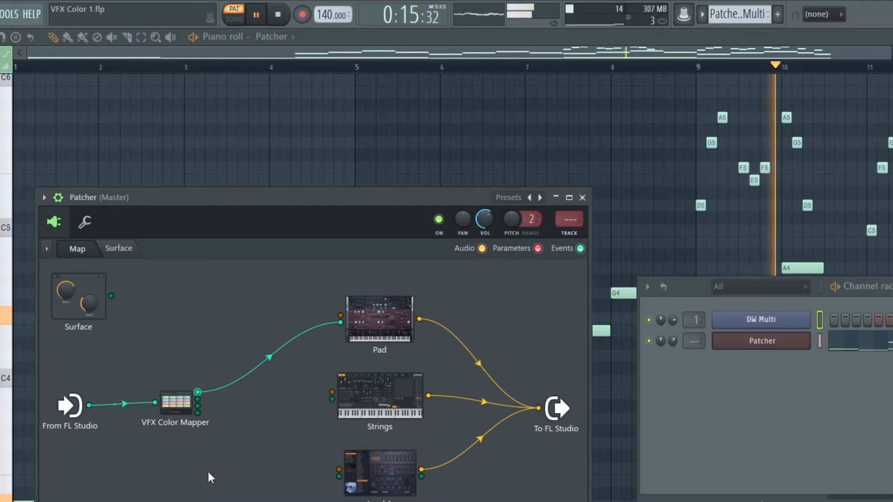
{"action": "key", "text": "space"}
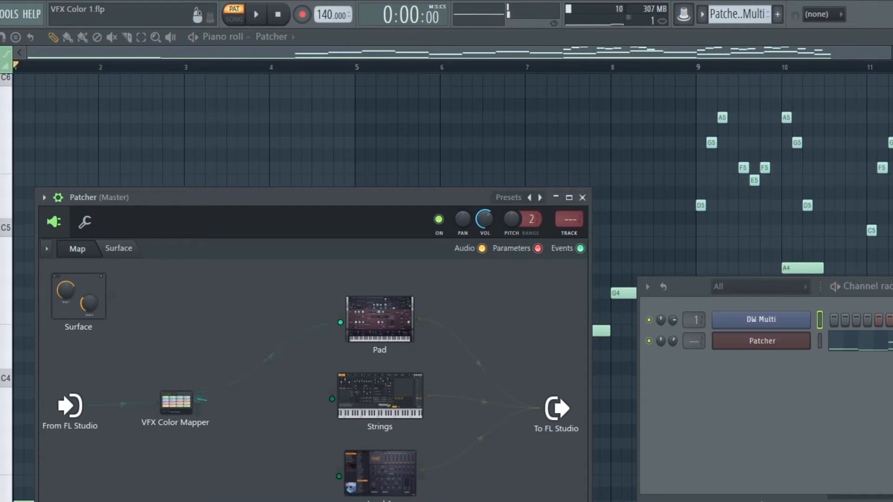
Step: Connect the VFX Color Mapper's second output to Strings and third output to Lead 1, and play the pattern
{"action": "left_click_drag", "start_coordinate": [309, 398], "coordinate": [325, 401]}
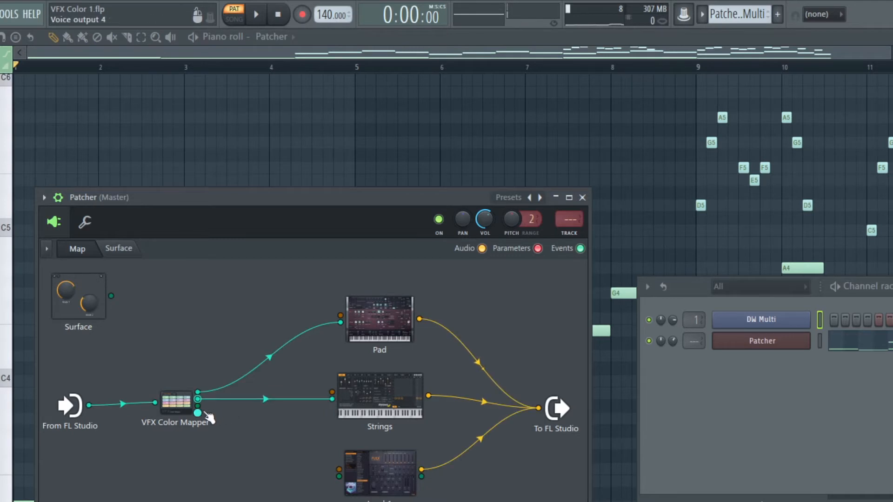
{"action": "left_click_drag", "start_coordinate": [198, 406], "coordinate": [339, 476]}
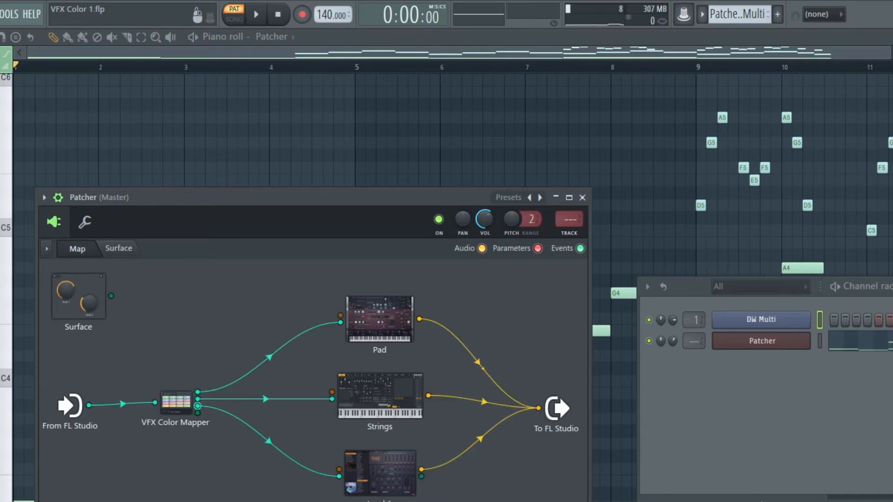
{"action": "key", "text": "space"}
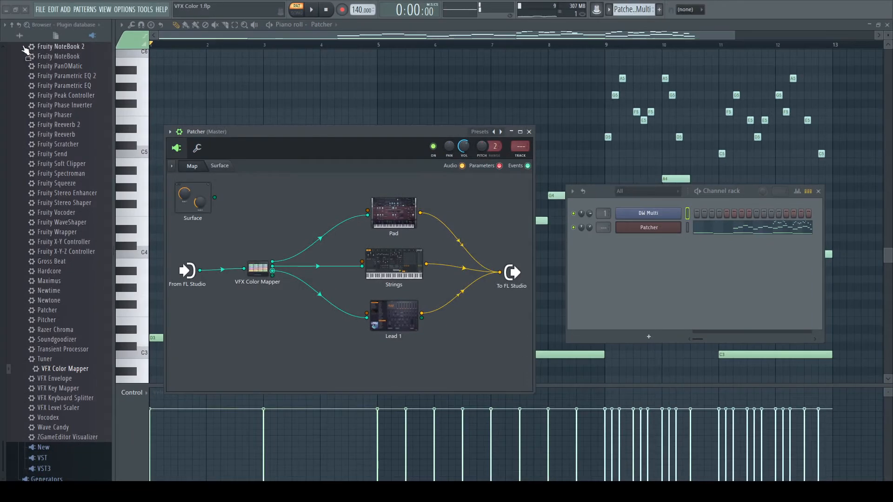
Step: Add the Lead 2 preset to the Patcher map, feed it from the VFX Color Mapper, and play the pattern
{"action": "left_click", "coordinate": [21, 37]}
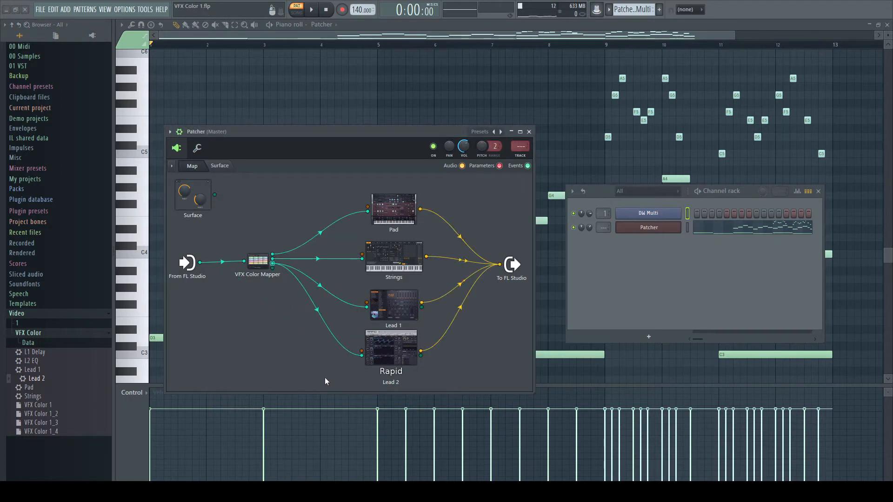
{"action": "key", "text": "space"}
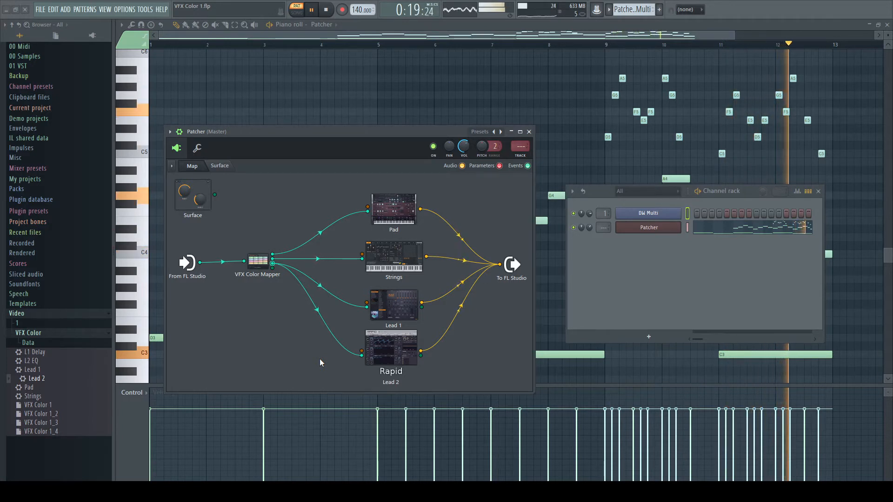
{"action": "key", "text": "space"}
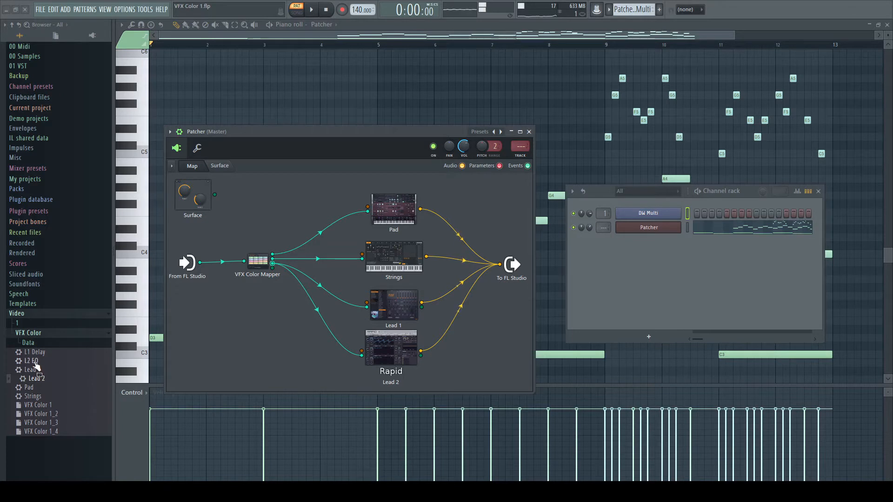
Step: Insert L2 EQ after Lead 2 and L1 Delay after Lead 1 in the audio path, and play the pattern
{"action": "left_click_drag", "start_coordinate": [462, 325], "coordinate": [478, 344]}
{"action": "left_click_drag", "start_coordinate": [455, 289], "coordinate": [458, 292]}
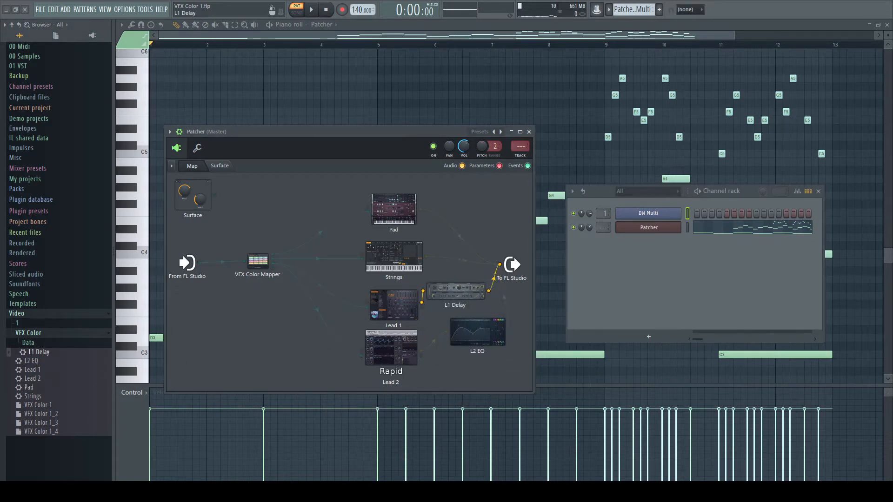
{"action": "key", "text": "space"}
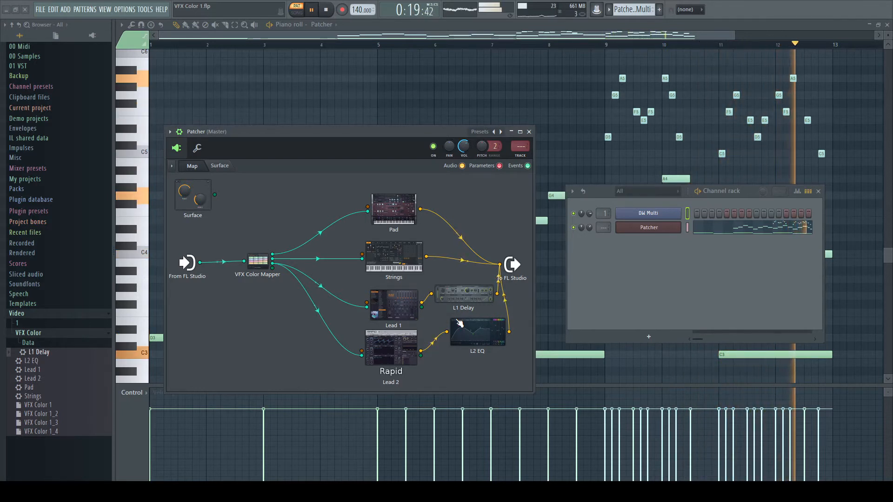
{"action": "key", "text": "space"}
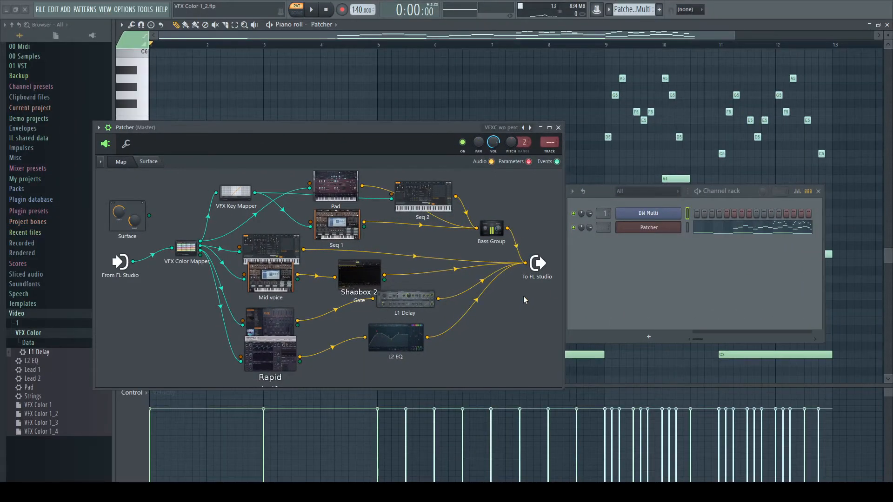
Step: Play the VFX Color 1_2 project's extended Patcher setups, VFXC wo perc and VFXC Full
{"action": "key", "text": "space"}
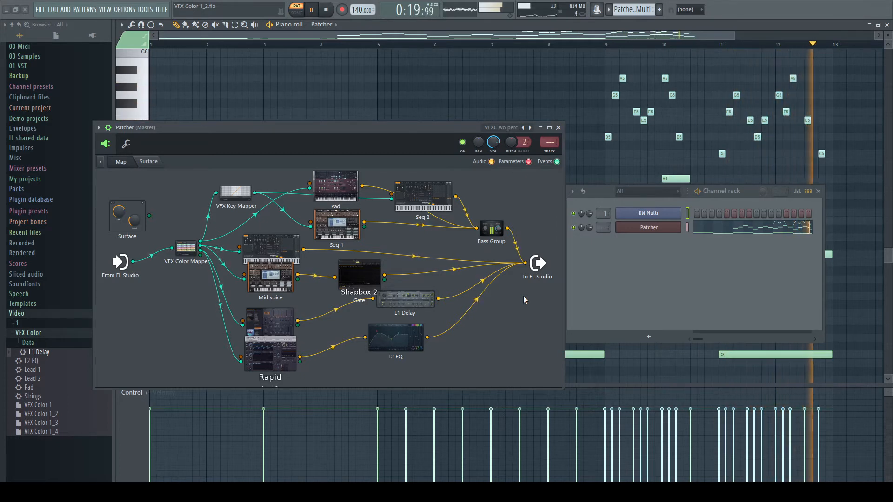
{"action": "key", "text": "space"}
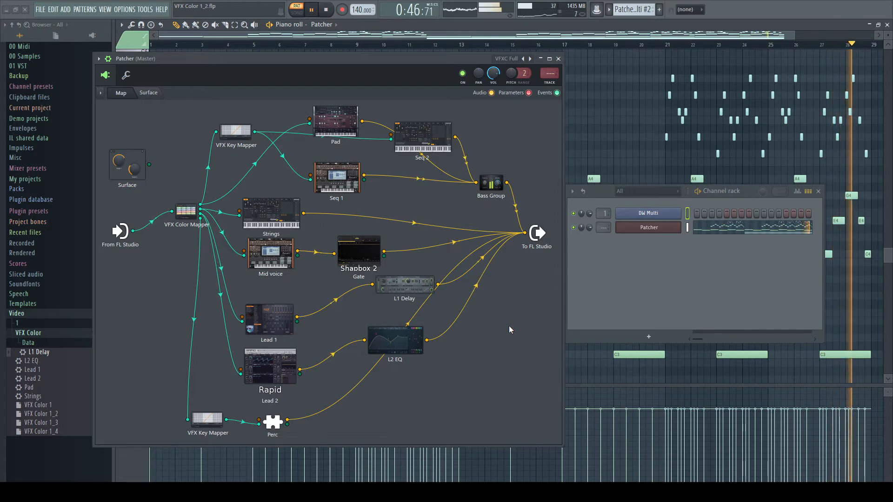
{"action": "key", "text": "space"}
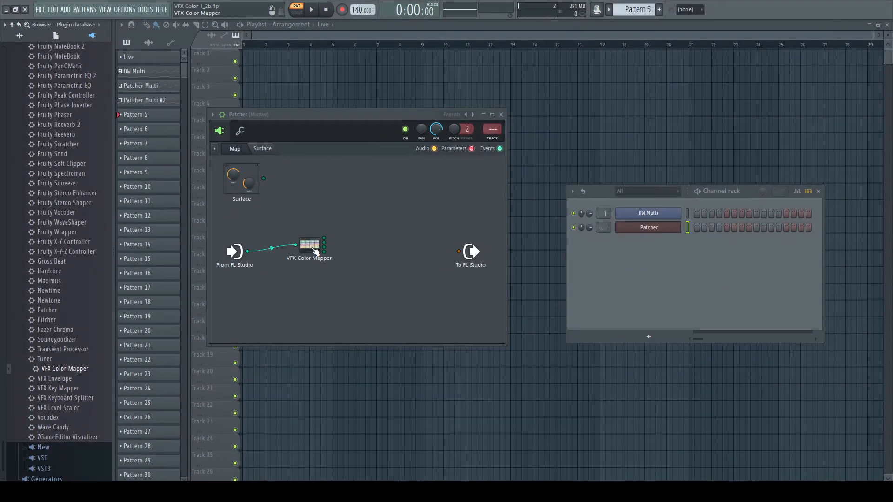
Step: Open VFX Color Mapper and examine the voice output choices for color 1 and the list of available event outputs
{"action": "double_click", "coordinate": [315, 250]}
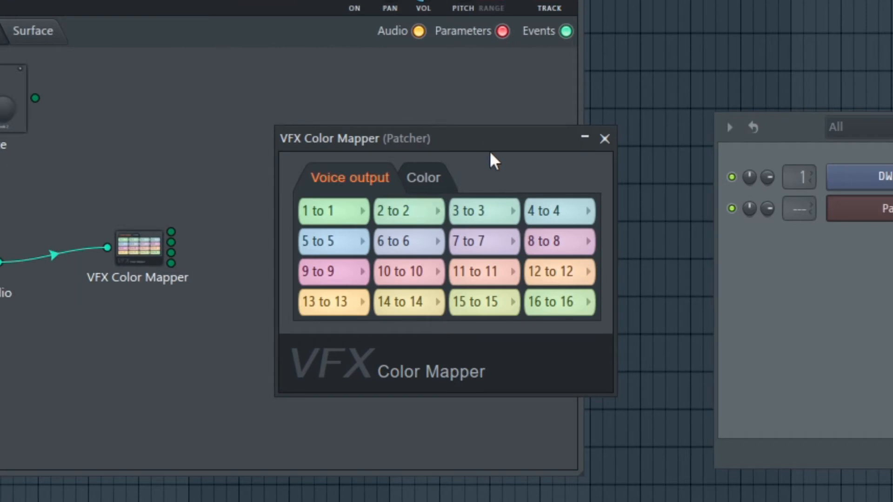
{"action": "left_click_drag", "start_coordinate": [484, 139], "coordinate": [726, 73]}
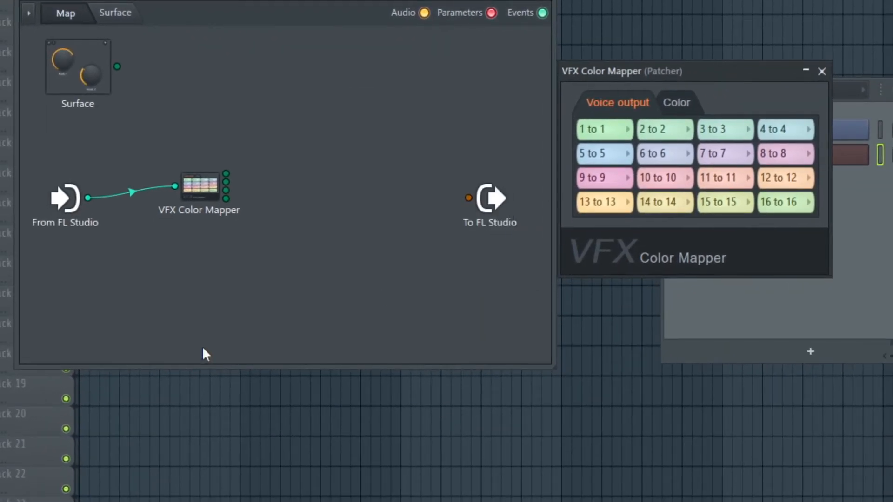
{"action": "left_click", "coordinate": [626, 130]}
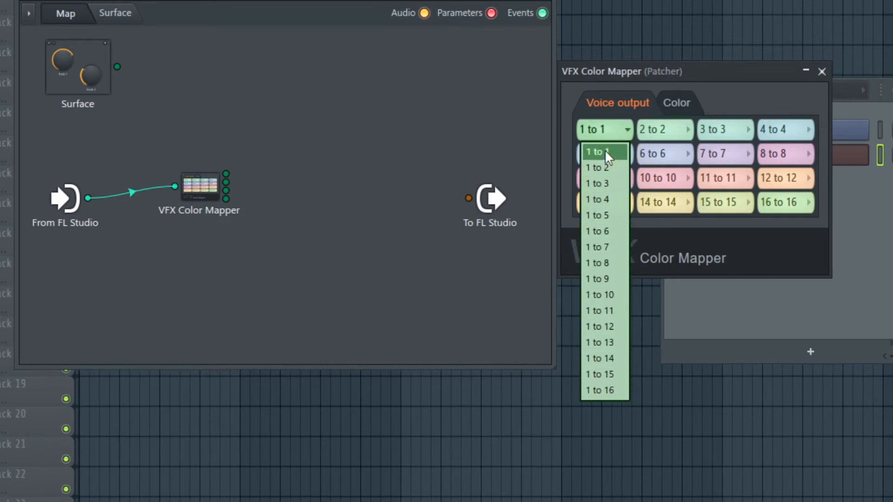
{"action": "left_click", "coordinate": [402, 145]}
{"action": "right_click", "coordinate": [208, 188]}
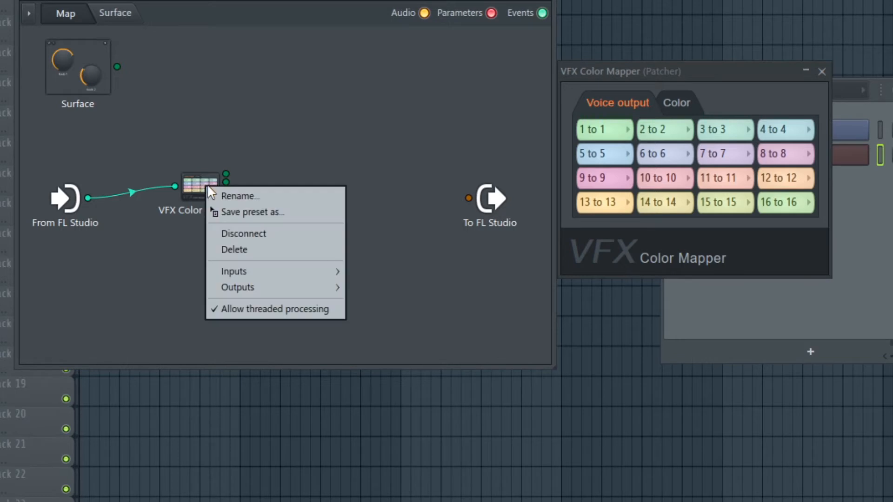
{"action": "mouse_move", "coordinate": [301, 284]}
{"action": "mouse_move", "coordinate": [396, 289]}
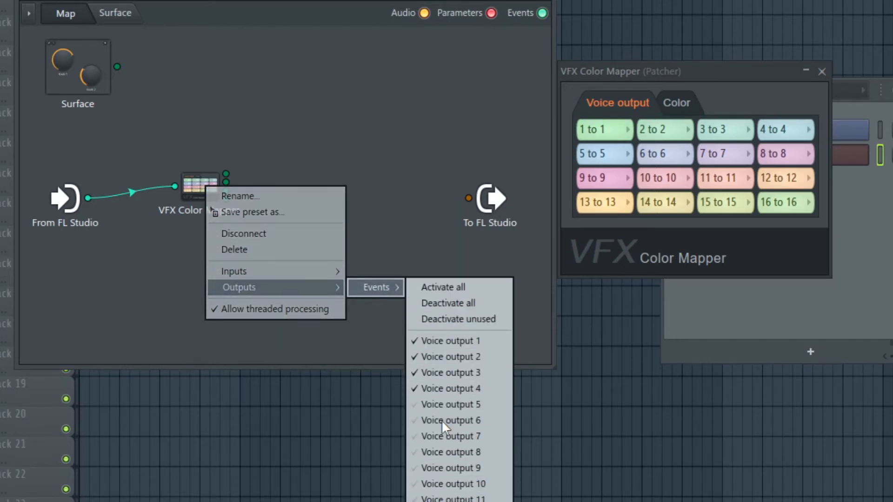
{"action": "left_click", "coordinate": [393, 202]}
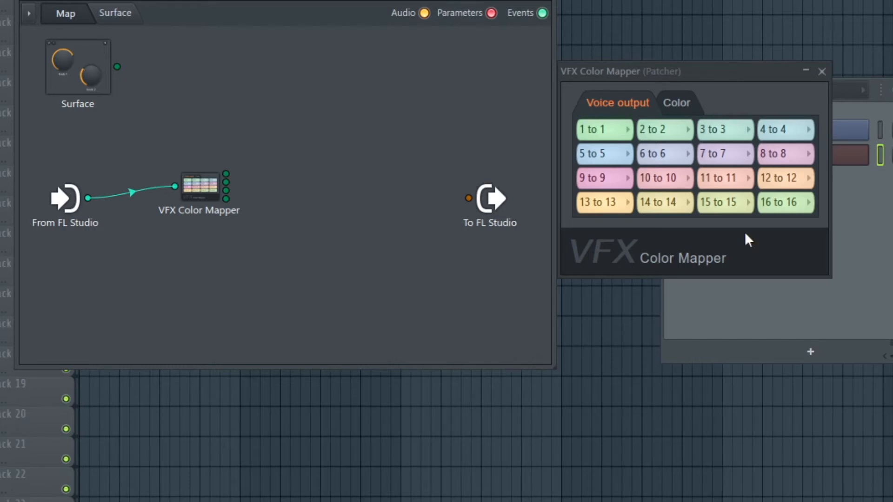
Step: Examine the VFX Color Mapper's Color mapping choices for note color 1
{"action": "left_click", "coordinate": [677, 103]}
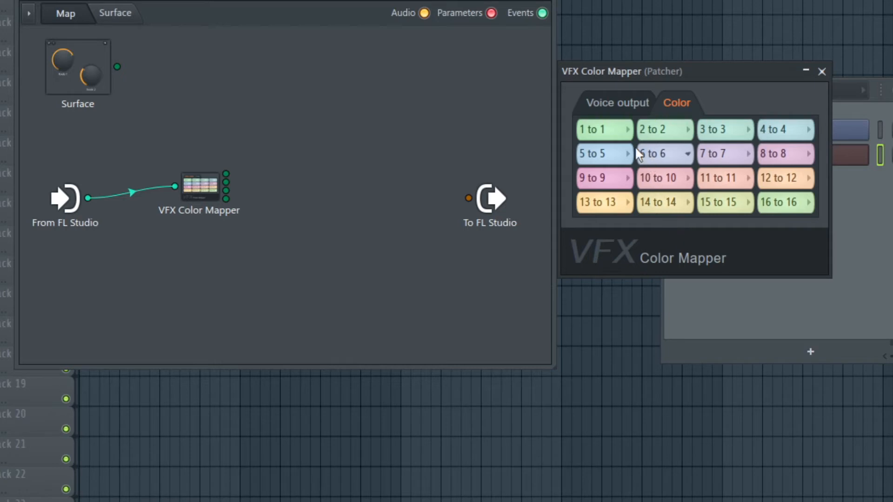
{"action": "left_click", "coordinate": [627, 130]}
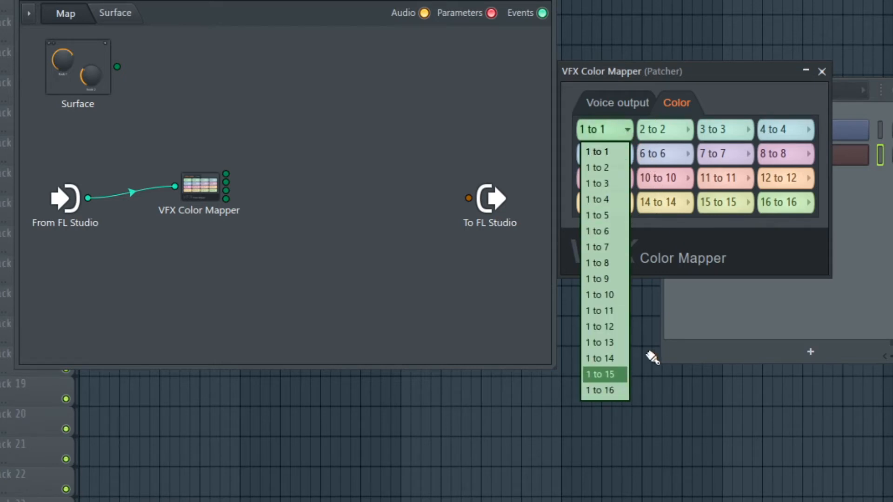
{"action": "left_click", "coordinate": [716, 251]}
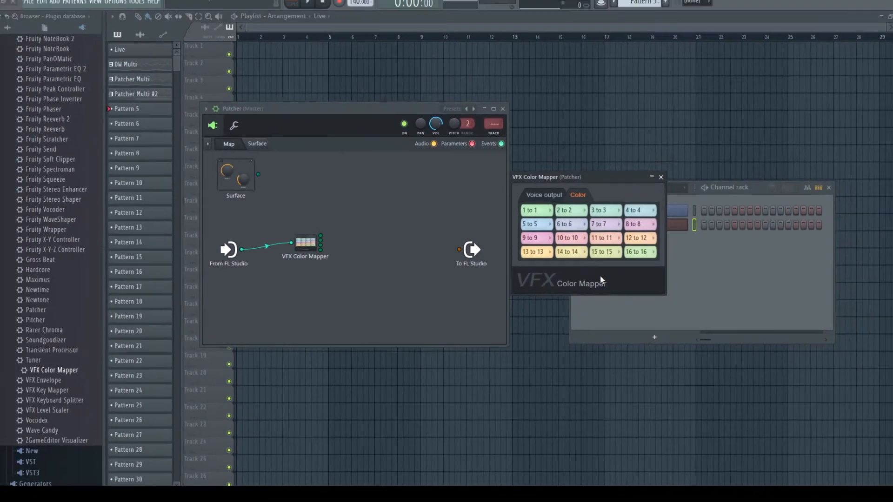
Step: Add Slicex to the Patcher map between VFX Color Mapper and To FL Studio, and open its editor
{"action": "key", "text": "F8"}
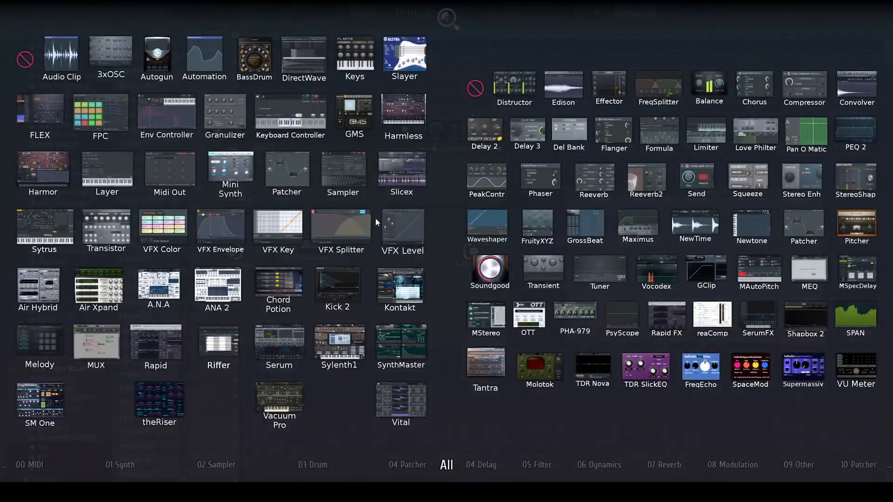
{"action": "left_click_drag", "start_coordinate": [400, 175], "coordinate": [371, 252]}
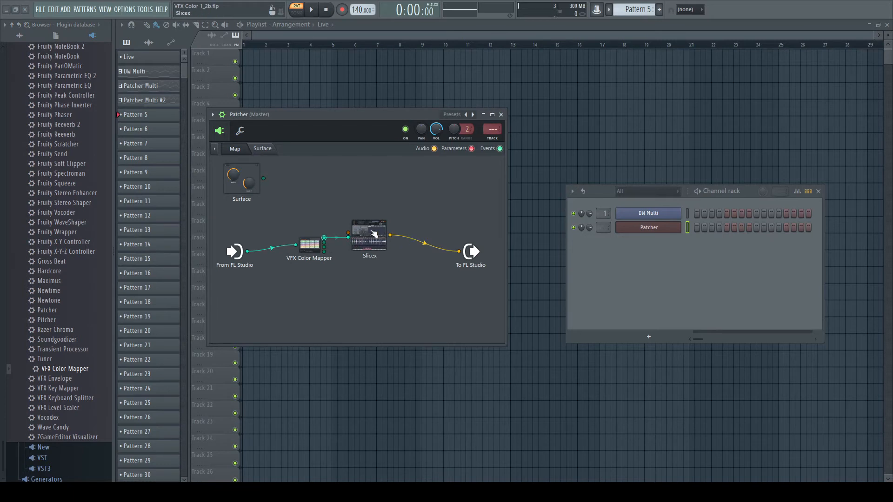
{"action": "double_click", "coordinate": [369, 235]}
Step: Load the percussion loop ATE1 Perc 005 - 138 BPM from the samples' percussion loop folder into Slicex deck A
{"action": "left_click", "coordinate": [20, 36]}
{"action": "left_click", "coordinate": [26, 56]}
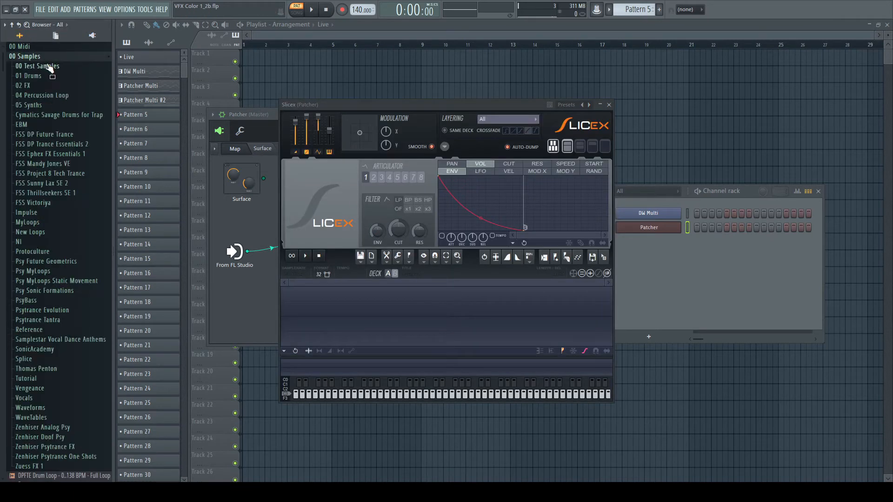
{"action": "left_click", "coordinate": [41, 96]}
{"action": "left_click", "coordinate": [40, 105]}
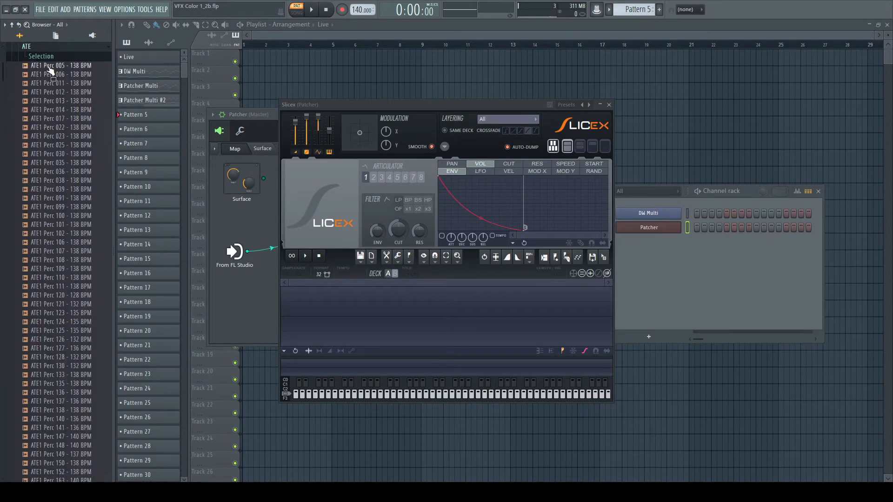
{"action": "left_click_drag", "start_coordinate": [46, 66], "coordinate": [393, 303]}
Step: Load ATE1 Perc 091 - 138 BPM into Slicex deck B, return to deck A, and close the Slicex editor
{"action": "left_click", "coordinate": [393, 273]}
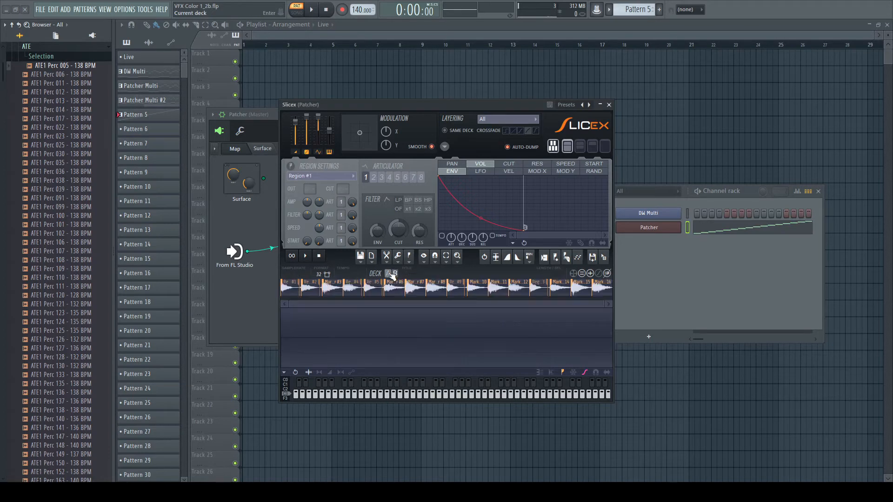
{"action": "left_click_drag", "start_coordinate": [65, 197], "coordinate": [393, 327]}
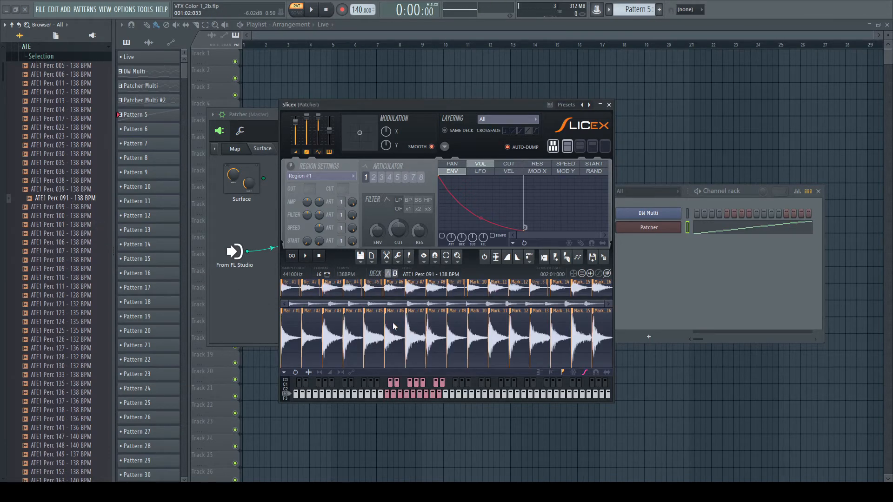
{"action": "left_click", "coordinate": [388, 274]}
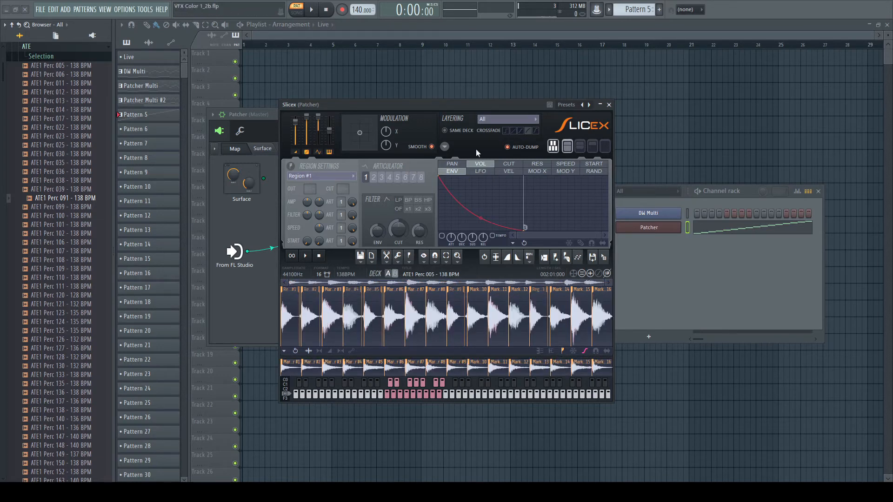
{"action": "left_click", "coordinate": [608, 105]}
Step: Open the Patcher channel's notes in the piano roll and check the color group of the A5 note
{"action": "left_click", "coordinate": [721, 233]}
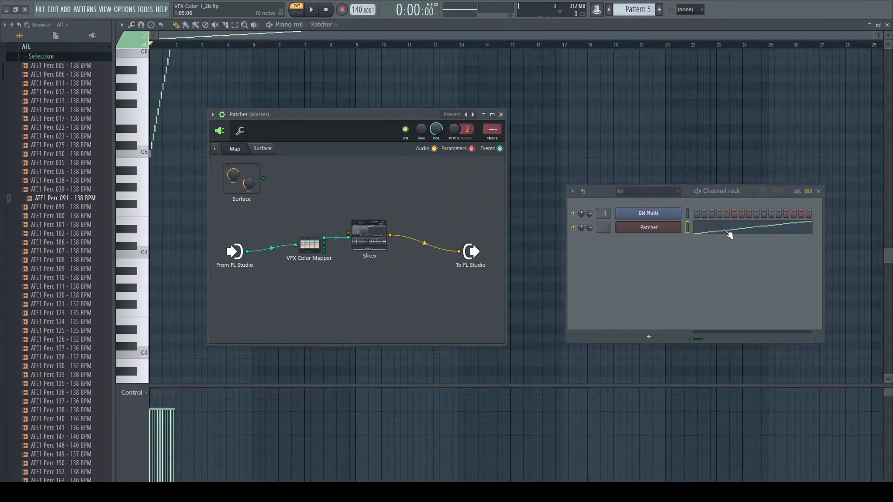
{"action": "left_click_drag", "start_coordinate": [868, 36], "coordinate": [429, 42]}
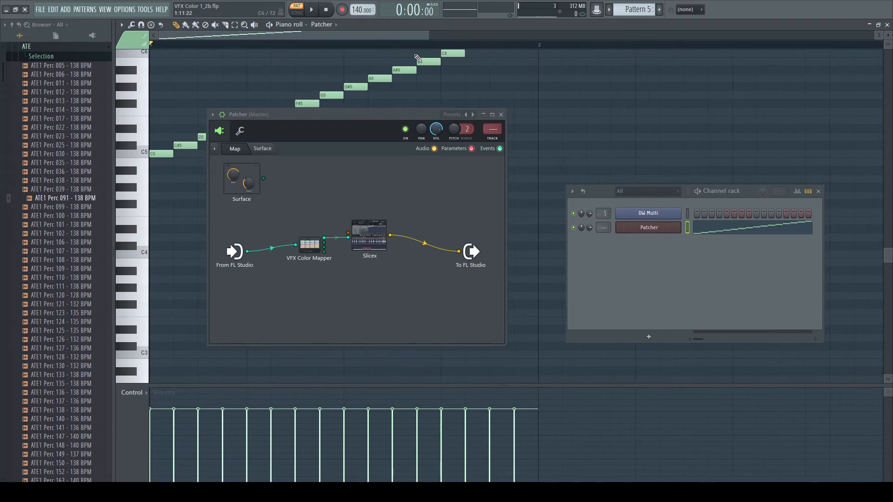
{"action": "double_click", "coordinate": [378, 78]}
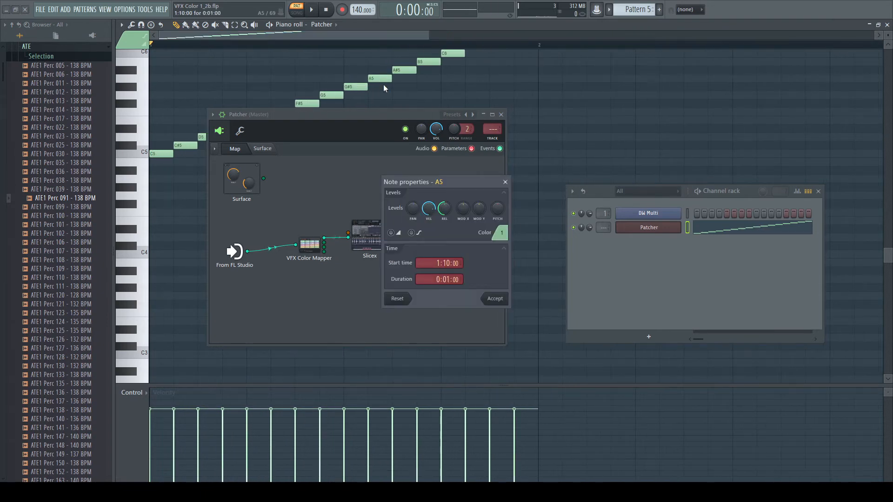
{"action": "left_click", "coordinate": [505, 182]}
{"action": "left_click", "coordinate": [886, 25]}
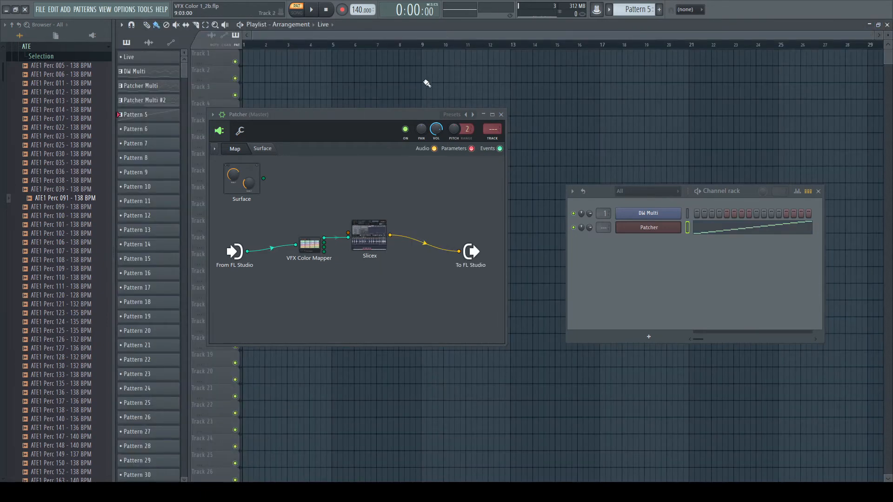
Step: Play Pattern 5 and set the VFX Color Mapper's Color mapping for note color 1 to 1 to 2
{"action": "key", "text": "space"}
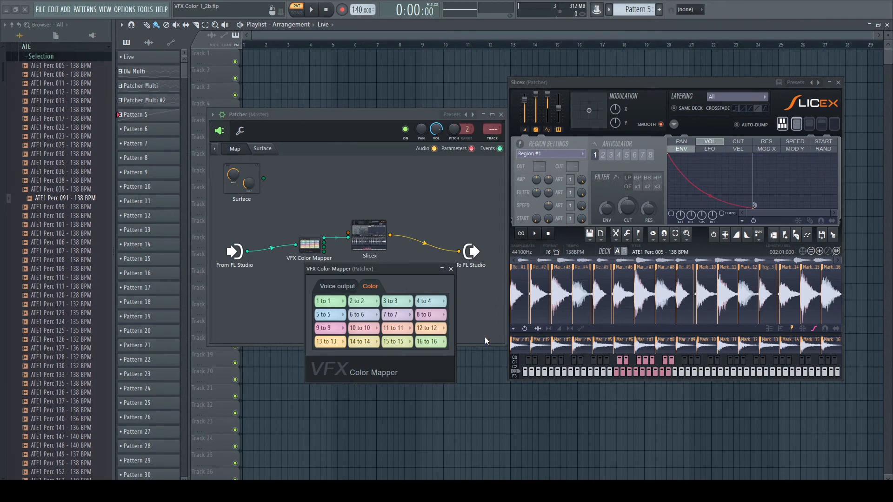
{"action": "key", "text": "space"}
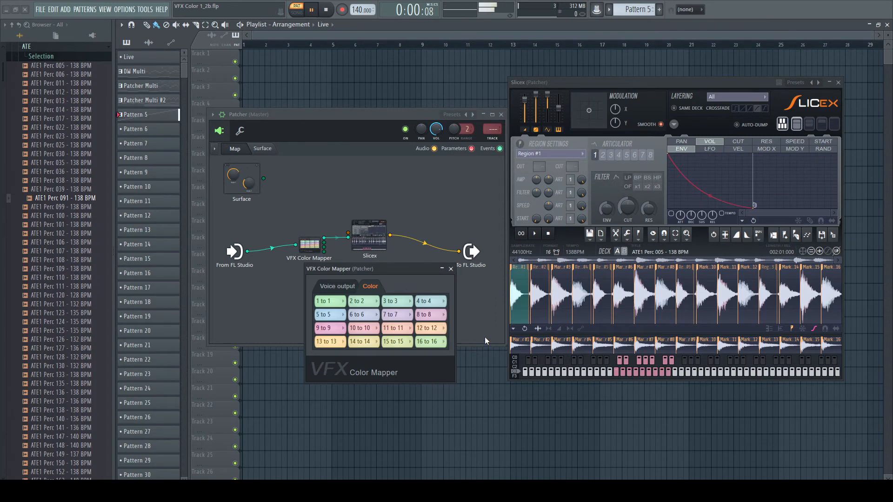
{"action": "left_click", "coordinate": [342, 302]}
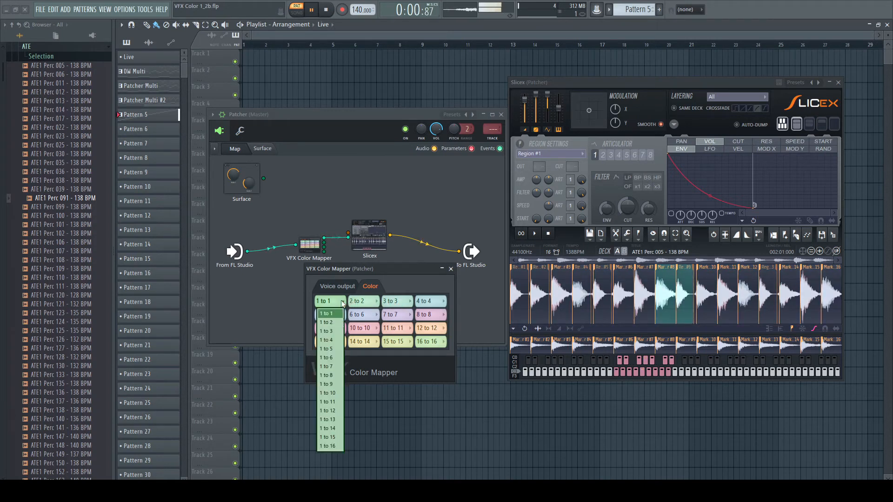
{"action": "left_click", "coordinate": [334, 322]}
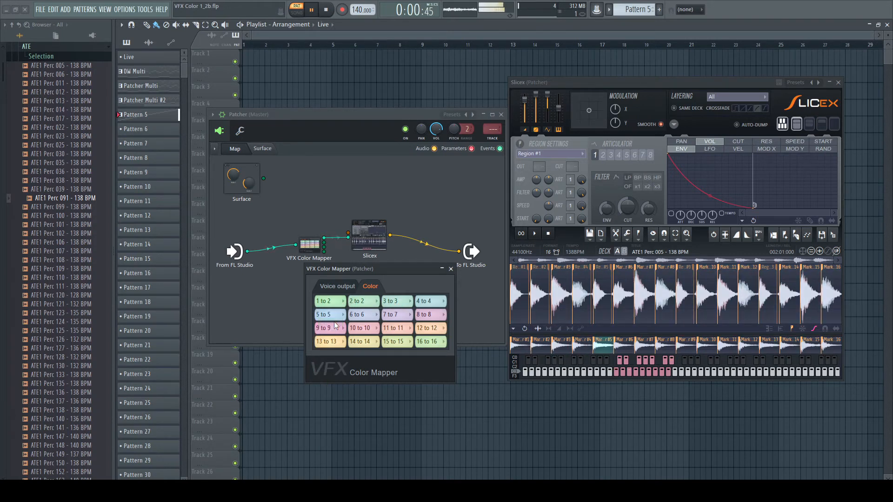
Step: Switch note color 1's mapping back to 1 to 1 and again to 1 to 2 while the pattern plays
{"action": "left_click", "coordinate": [336, 302]}
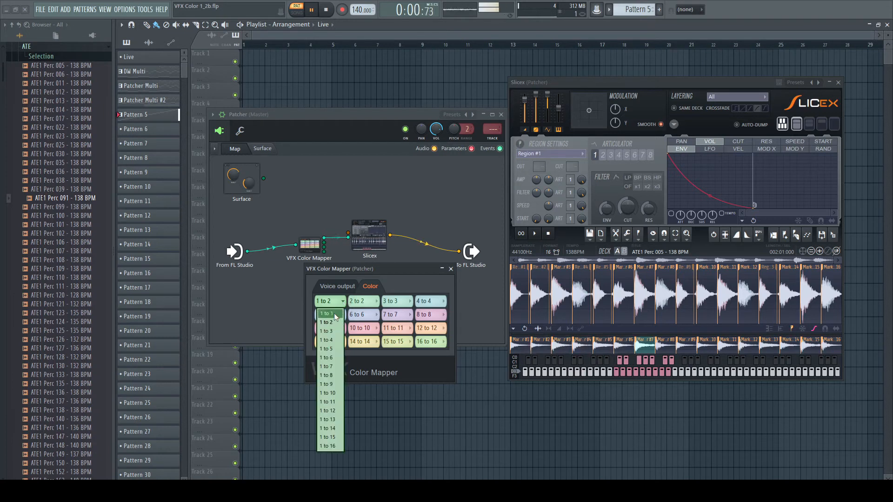
{"action": "left_click", "coordinate": [334, 314]}
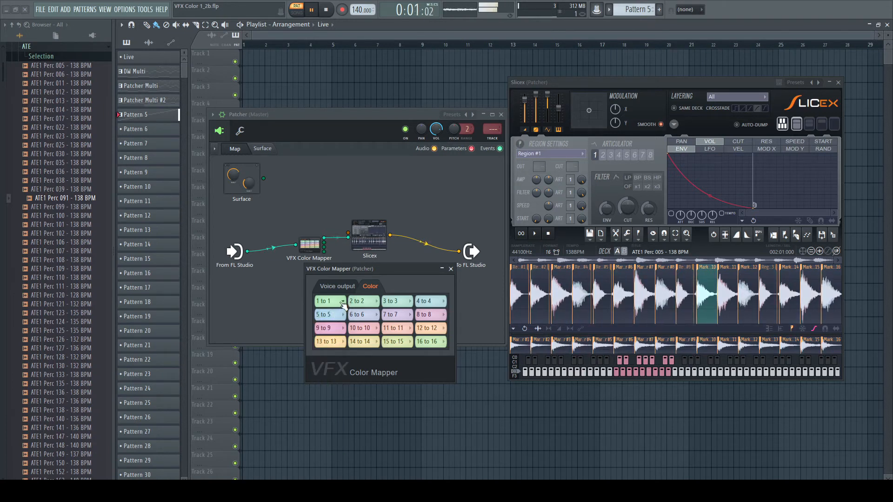
{"action": "left_click", "coordinate": [342, 303]}
{"action": "left_click", "coordinate": [335, 322]}
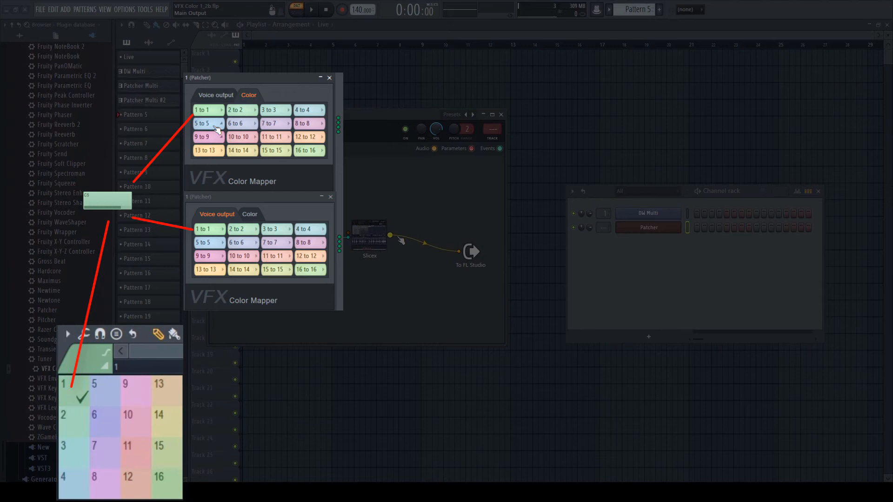
Step: Set note color 1's Voice output mapping to 1 to 3 and its Color mapping to 1 to 5
{"action": "left_click", "coordinate": [221, 229]}
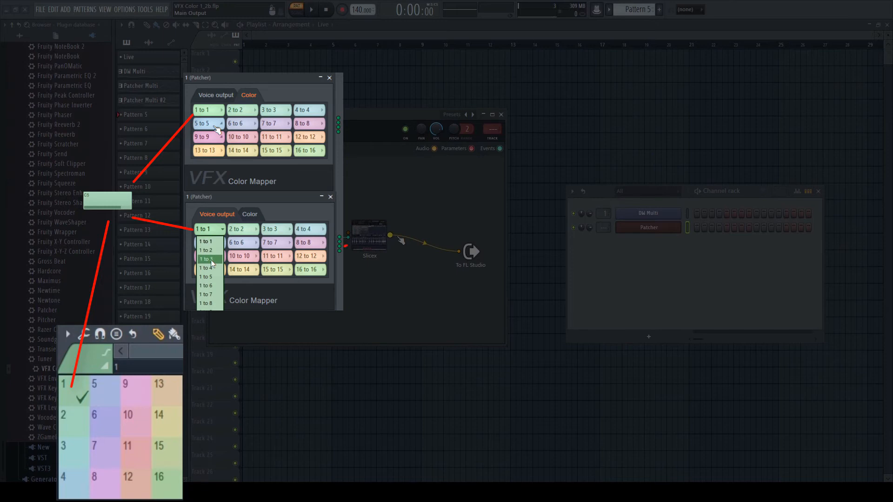
{"action": "left_click", "coordinate": [211, 259]}
{"action": "left_click", "coordinate": [219, 111]}
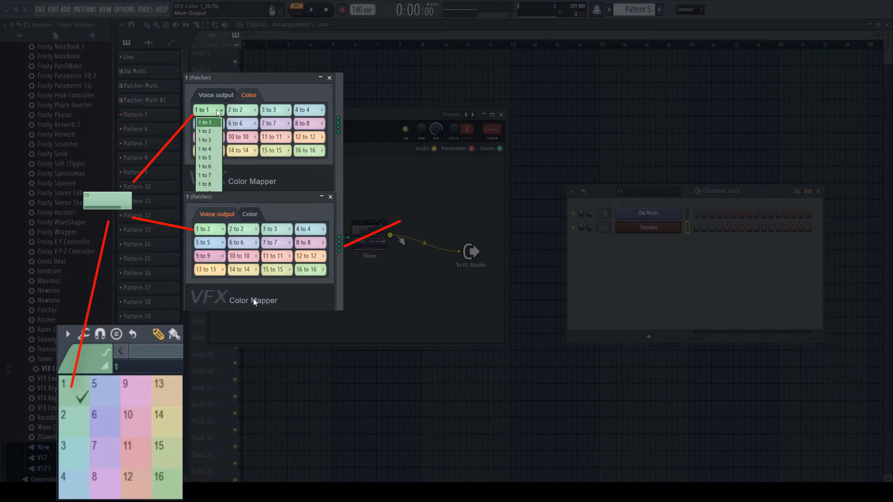
{"action": "left_click", "coordinate": [210, 158]}
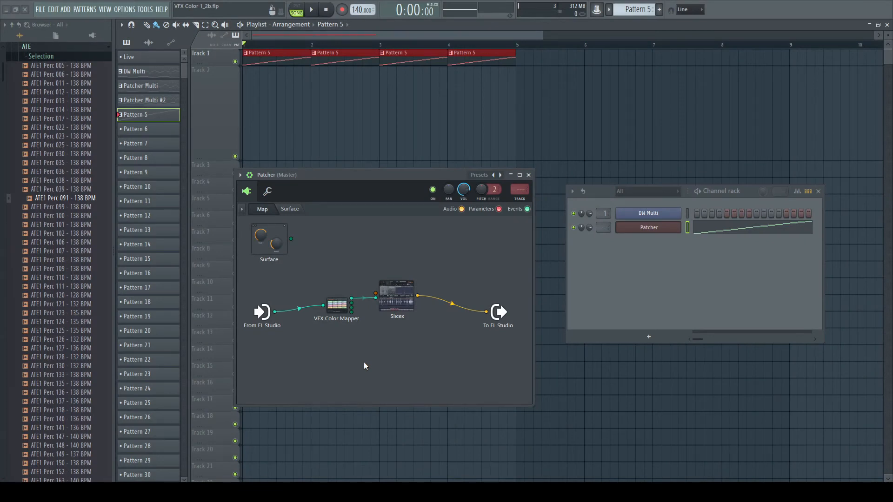
Step: Activate the VFX Color Mapper's parameter input 17, Note color group 1to note color group, and create an automation clip for it
{"action": "right_click", "coordinate": [332, 305]}
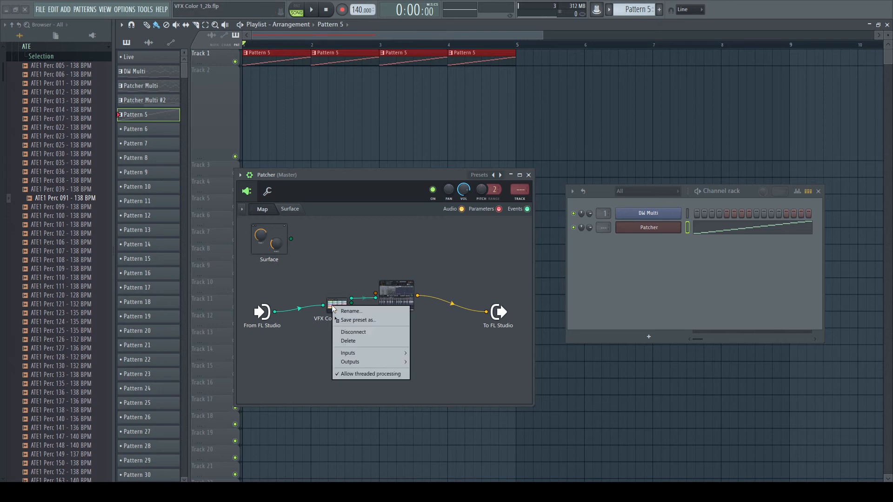
{"action": "mouse_move", "coordinate": [392, 352]}
{"action": "mouse_move", "coordinate": [432, 364]}
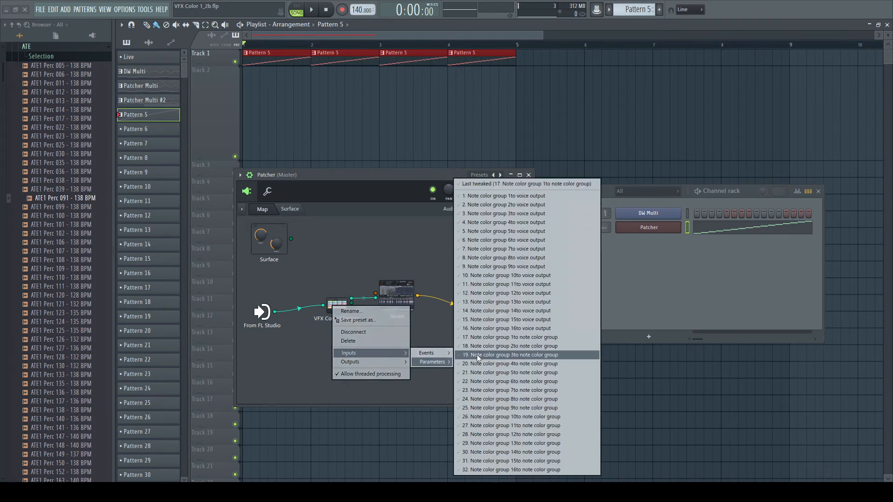
{"action": "left_click", "coordinate": [525, 337]}
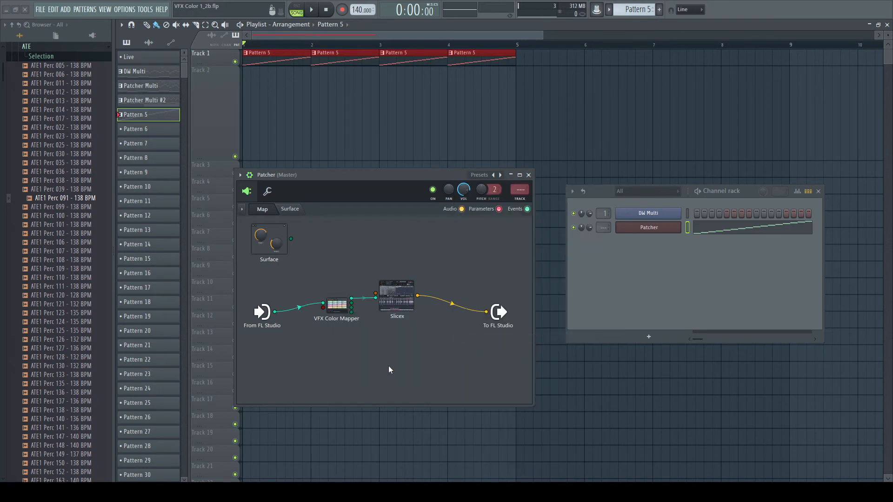
{"action": "right_click", "coordinate": [324, 309]}
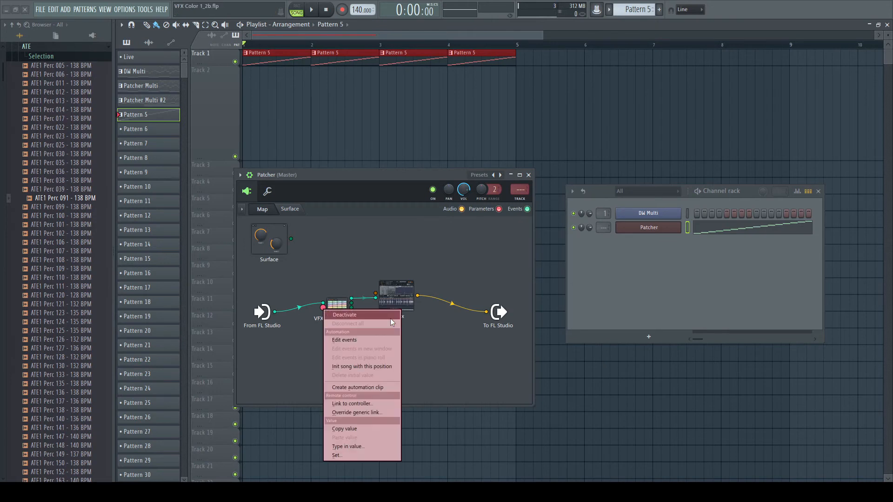
{"action": "left_click", "coordinate": [365, 386]}
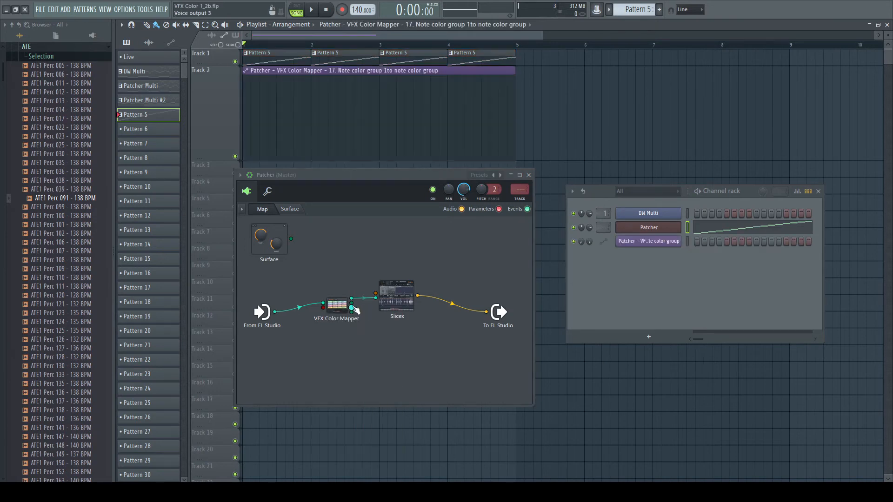
Step: Set the color group automation clip's end point to Hold and add points mid-bar 1, on every beat of bars 2 and 4, and at bar 3's start
{"action": "right_click", "coordinate": [515, 158]}
{"action": "left_click", "coordinate": [543, 202]}
{"action": "left_click", "coordinate": [277, 159]}
{"action": "left_click", "coordinate": [312, 159]}
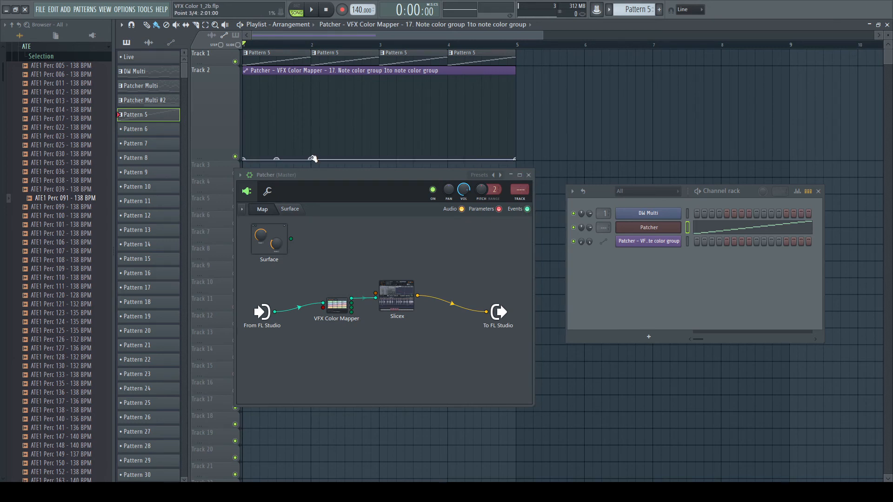
{"action": "left_click", "coordinate": [328, 159]}
{"action": "left_click", "coordinate": [345, 159]}
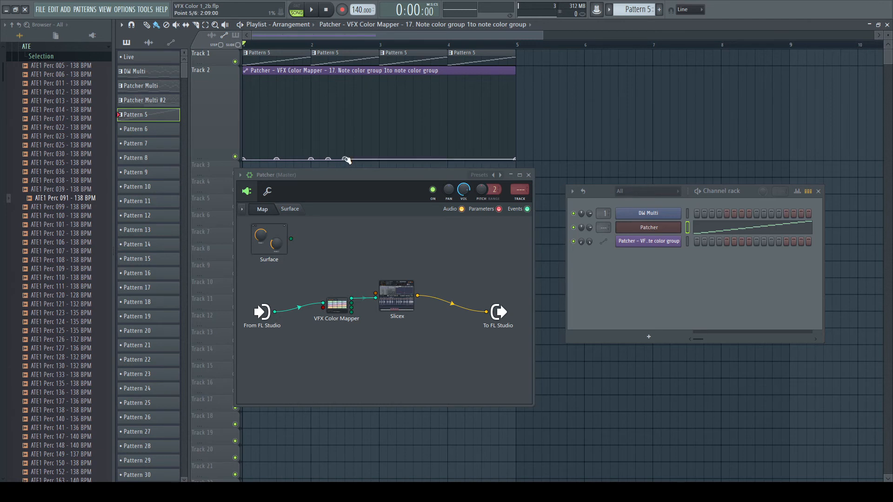
{"action": "left_click", "coordinate": [362, 159]}
{"action": "left_click", "coordinate": [379, 159]}
{"action": "left_click", "coordinate": [448, 159]}
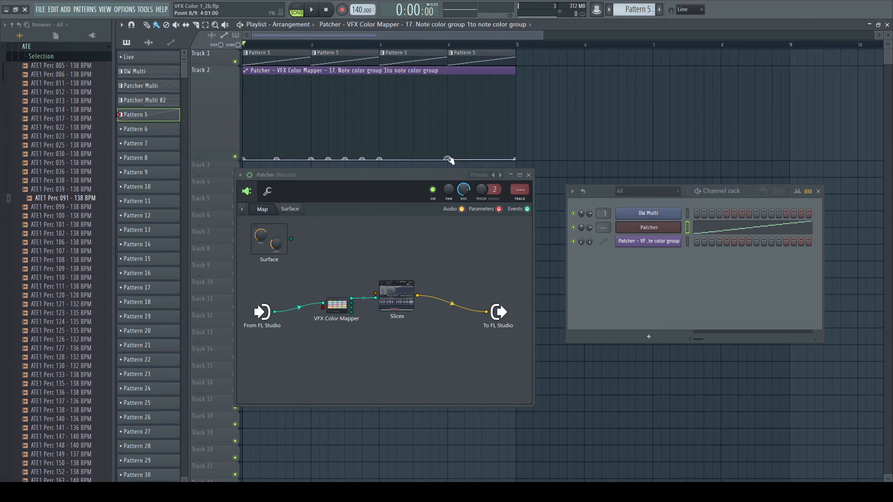
{"action": "left_click", "coordinate": [482, 159]}
{"action": "left_click", "coordinate": [465, 159]}
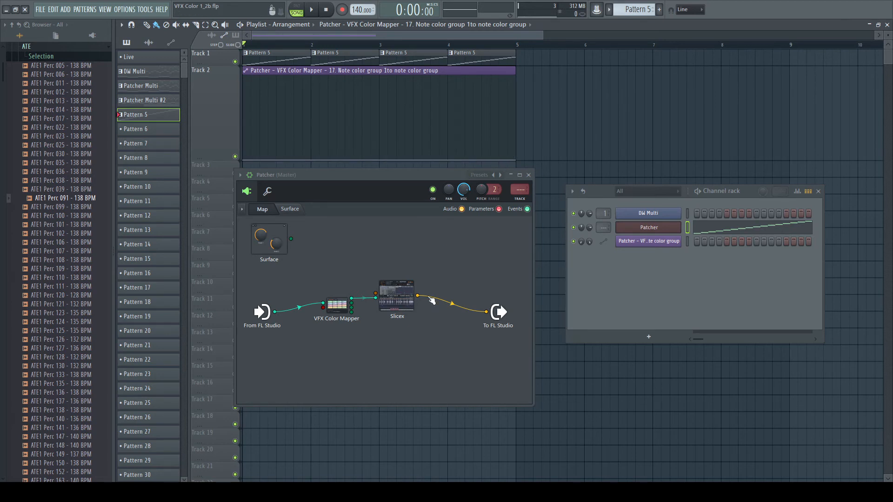
Step: Set the VFX Color Mapper's Color mapping for note color 1 to 1 to 2 and copy its value
{"action": "double_click", "coordinate": [340, 309]}
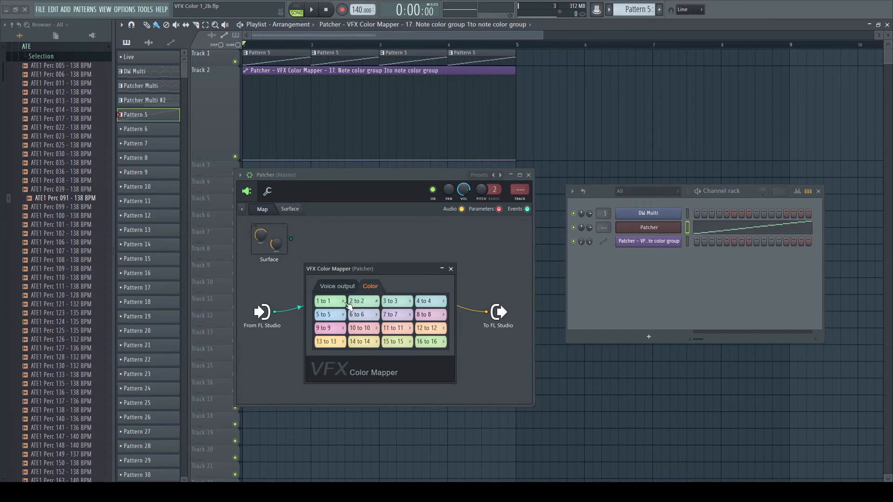
{"action": "left_click", "coordinate": [343, 301]}
{"action": "left_click", "coordinate": [330, 324]}
{"action": "right_click", "coordinate": [333, 302]}
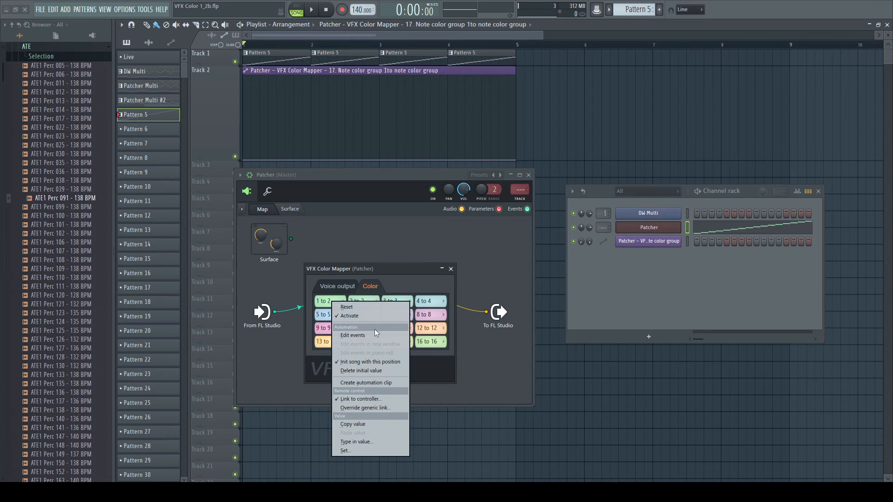
{"action": "left_click", "coordinate": [362, 424]}
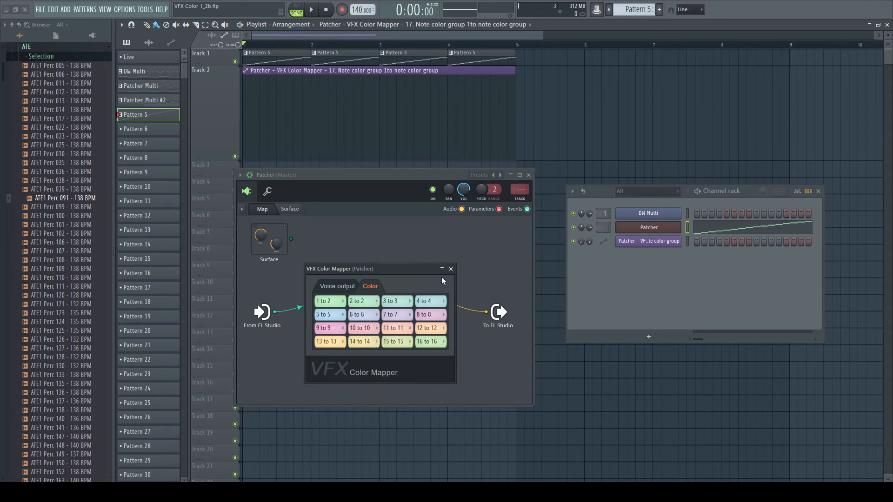
{"action": "left_click", "coordinate": [451, 269]}
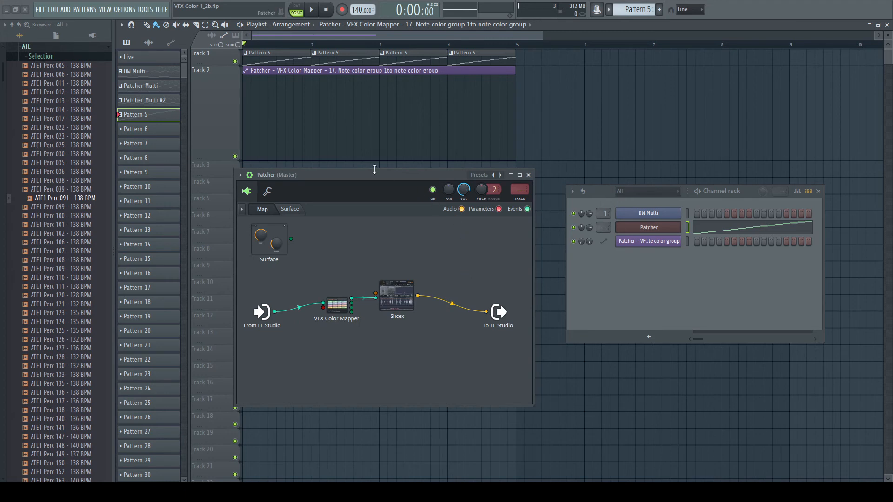
Step: Paste the copied value onto the automation points mid-bar 1 and on beats 2 and 4 of bars 2 and 4, and play the arrangement
{"action": "mouse_move", "coordinate": [309, 160]}
{"action": "right_click", "coordinate": [277, 160]}
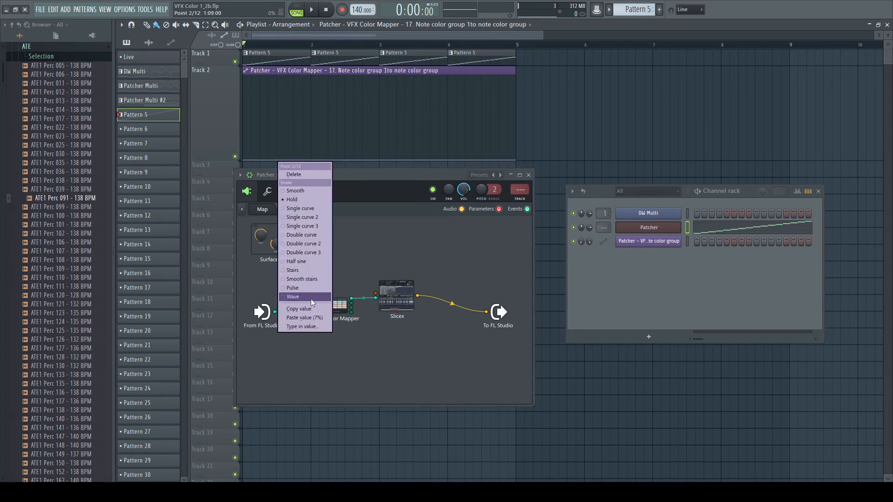
{"action": "left_click", "coordinate": [308, 317]}
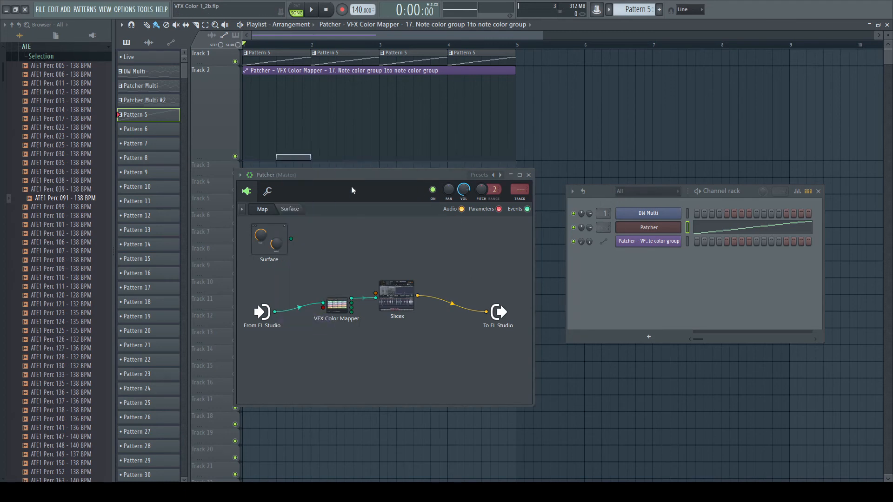
{"action": "right_click", "coordinate": [328, 160]}
{"action": "left_click", "coordinate": [358, 316]}
{"action": "right_click", "coordinate": [365, 160]}
{"action": "left_click", "coordinate": [396, 316]}
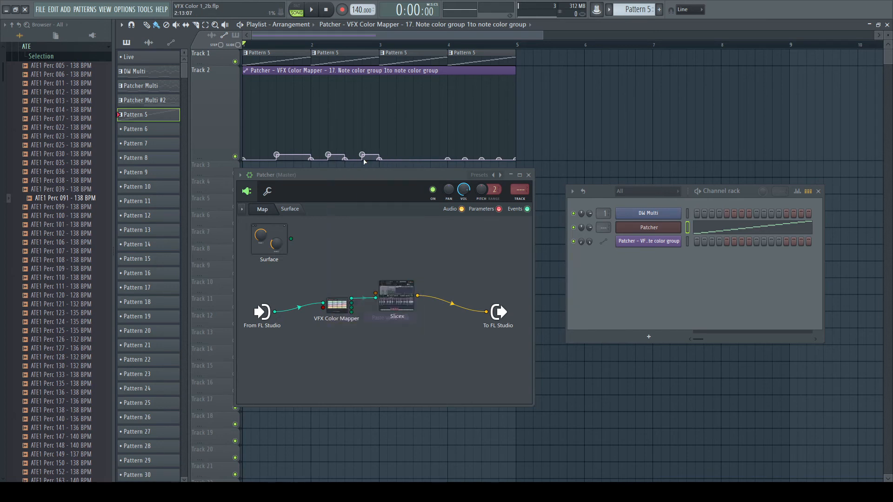
{"action": "right_click", "coordinate": [465, 160]}
{"action": "left_click", "coordinate": [495, 316]}
{"action": "right_click", "coordinate": [499, 160]}
{"action": "left_click", "coordinate": [528, 318]}
{"action": "key", "text": "space"}
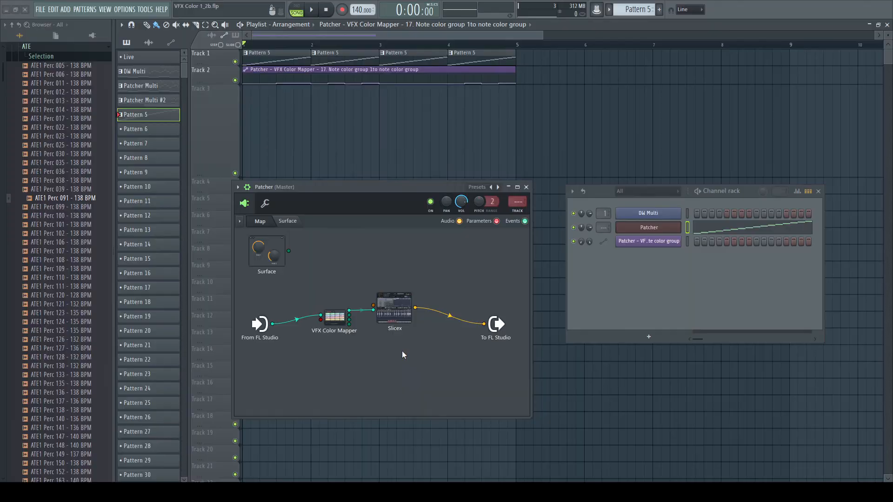
Step: Add a second Slicex fed by the VFX Color Mapper's voice output 2, loading ATE1 Perc 030 into deck A and ATE1 Perc 100 into deck B
{"action": "key", "text": "F8"}
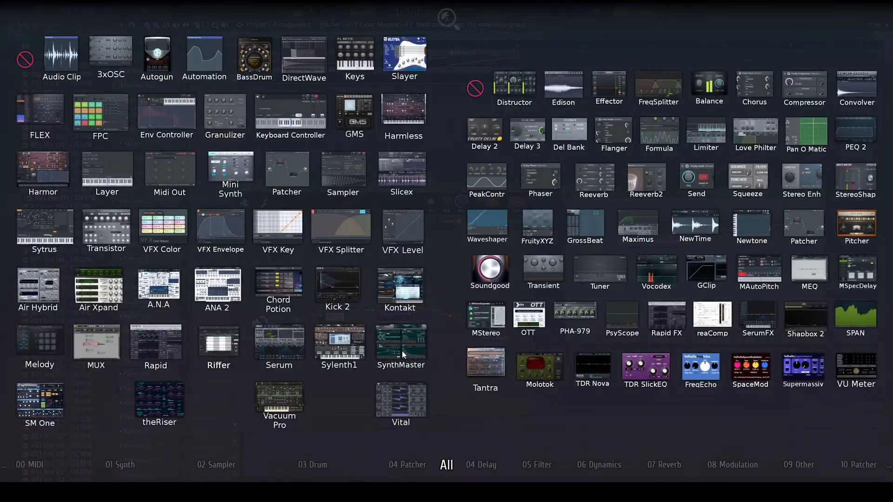
{"action": "left_click_drag", "start_coordinate": [399, 186], "coordinate": [349, 315]}
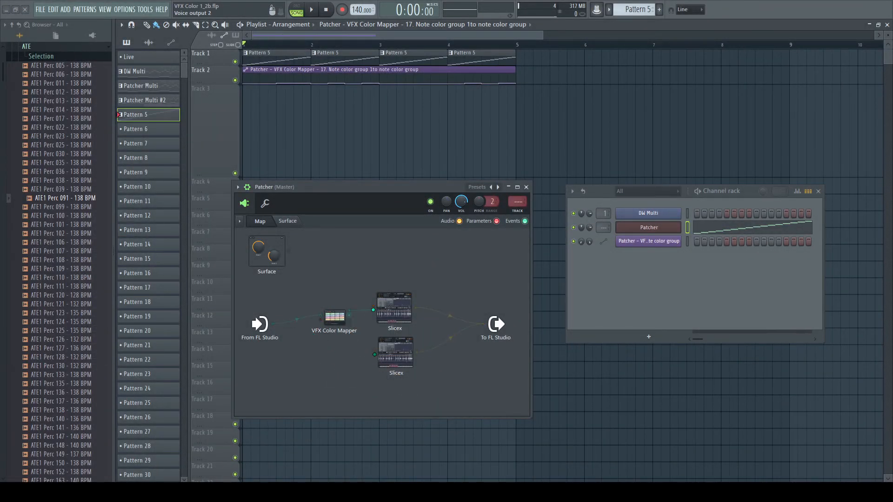
{"action": "double_click", "coordinate": [397, 354]}
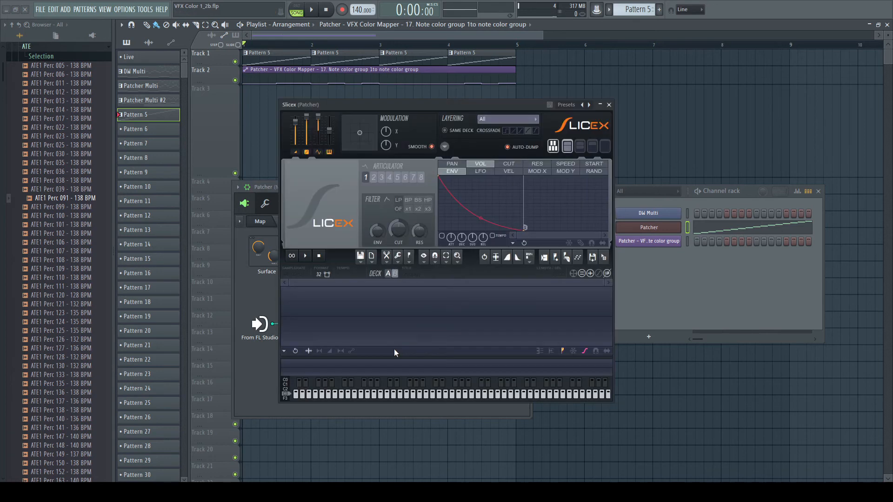
{"action": "left_click_drag", "start_coordinate": [51, 154], "coordinate": [392, 314]}
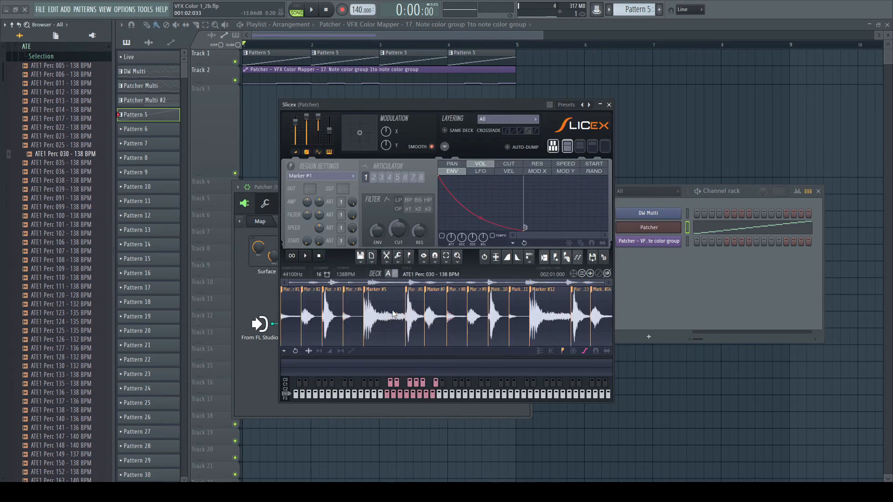
{"action": "left_click", "coordinate": [394, 274]}
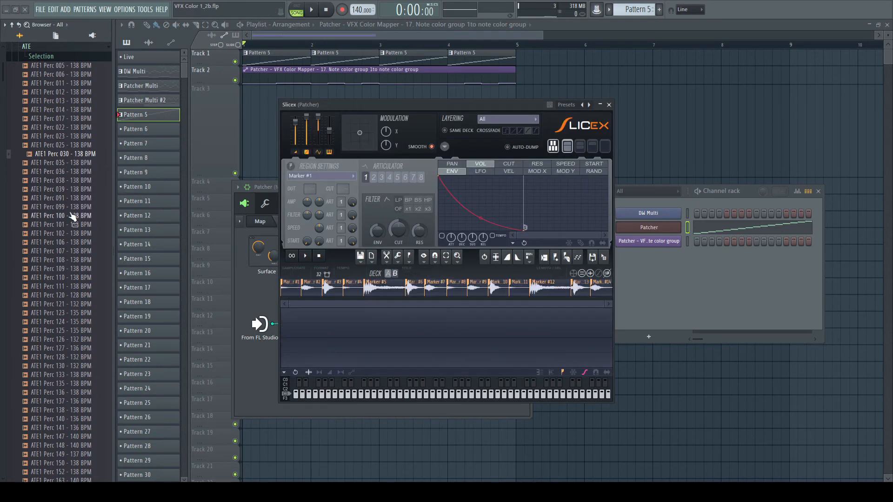
{"action": "left_click_drag", "start_coordinate": [70, 215], "coordinate": [384, 329]}
{"action": "left_click", "coordinate": [609, 106]}
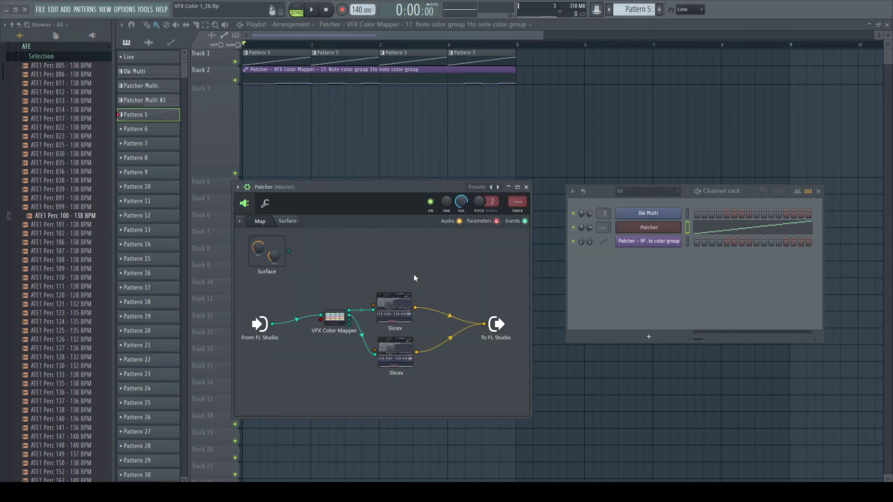
Step: Activate the VFX Color Mapper's parameter input 1, Note color group 1to voice output, and create an automation clip for it
{"action": "right_click", "coordinate": [331, 320]}
{"action": "mouse_move", "coordinate": [372, 365]}
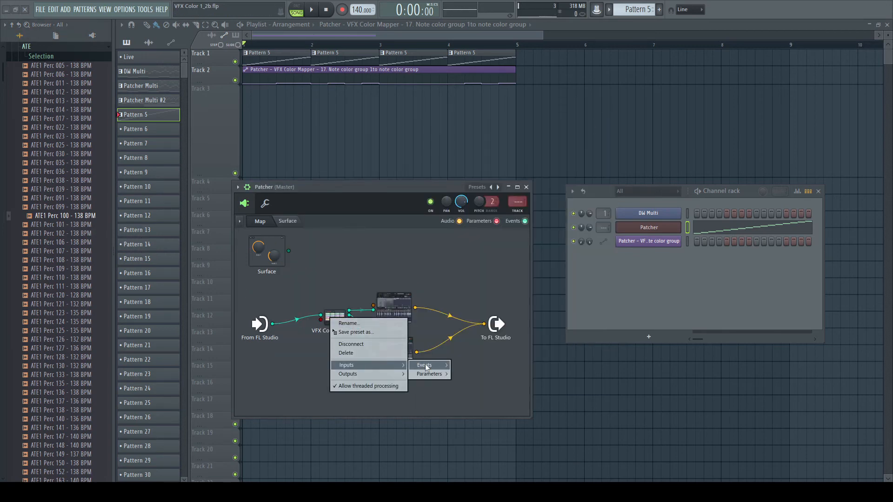
{"action": "mouse_move", "coordinate": [430, 374]}
{"action": "left_click", "coordinate": [510, 195]}
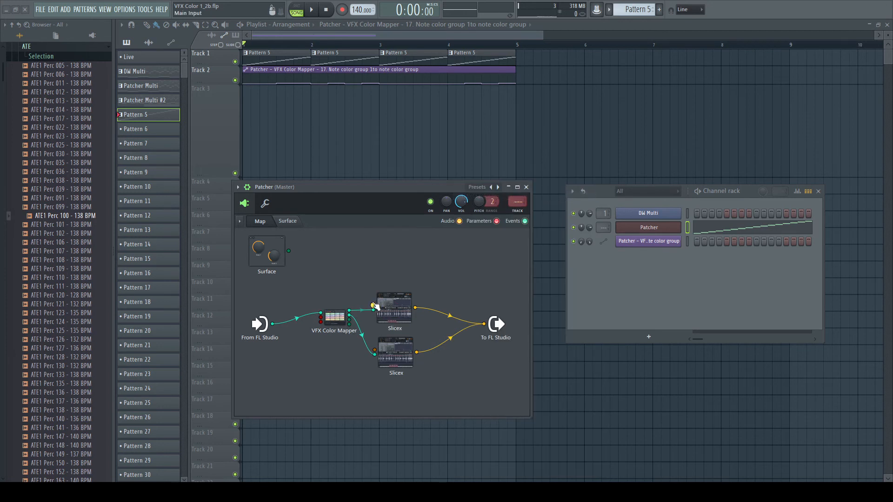
{"action": "right_click", "coordinate": [320, 317]}
{"action": "left_click", "coordinate": [358, 395]}
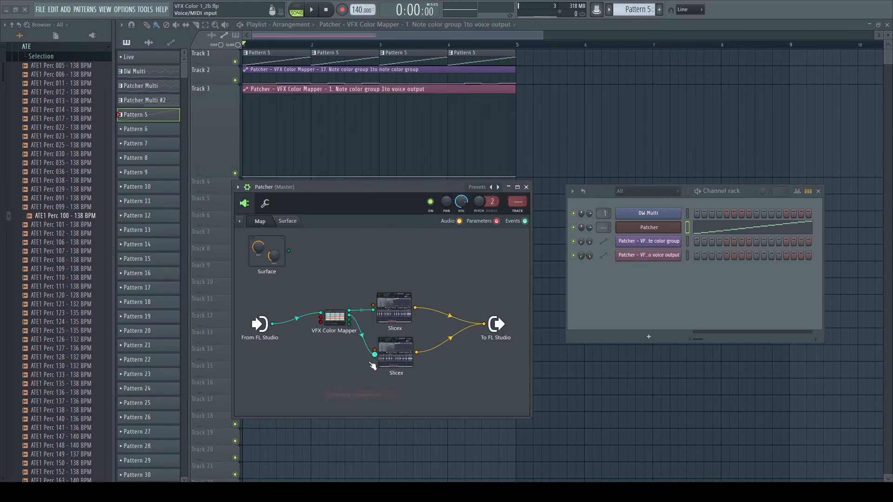
Step: Set the voice output clip's end point to Hold and add points on beats 1, 2 and 4 of bar 3 and at bar 4's start
{"action": "right_click", "coordinate": [516, 177]}
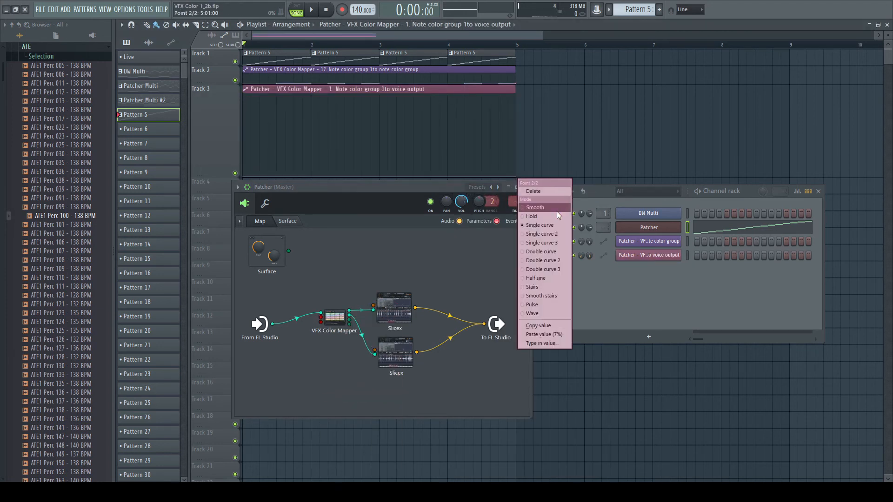
{"action": "left_click", "coordinate": [520, 215]}
{"action": "right_click", "coordinate": [380, 176]}
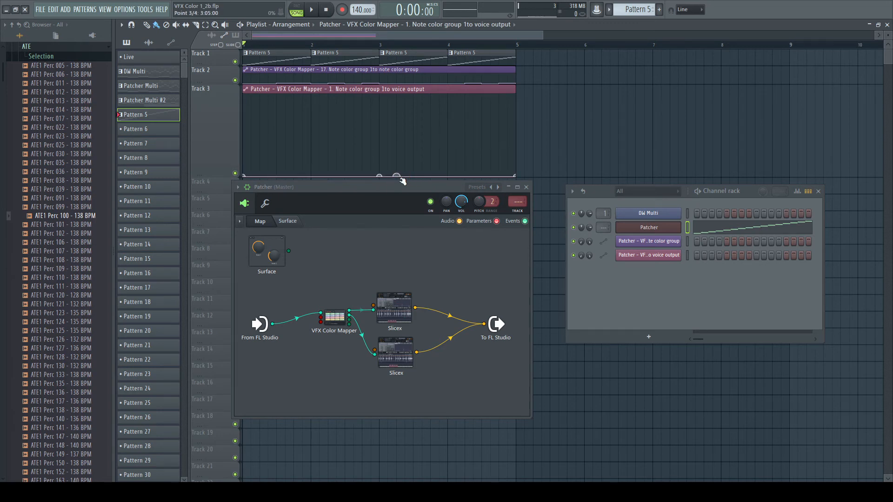
{"action": "right_click", "coordinate": [430, 177]}
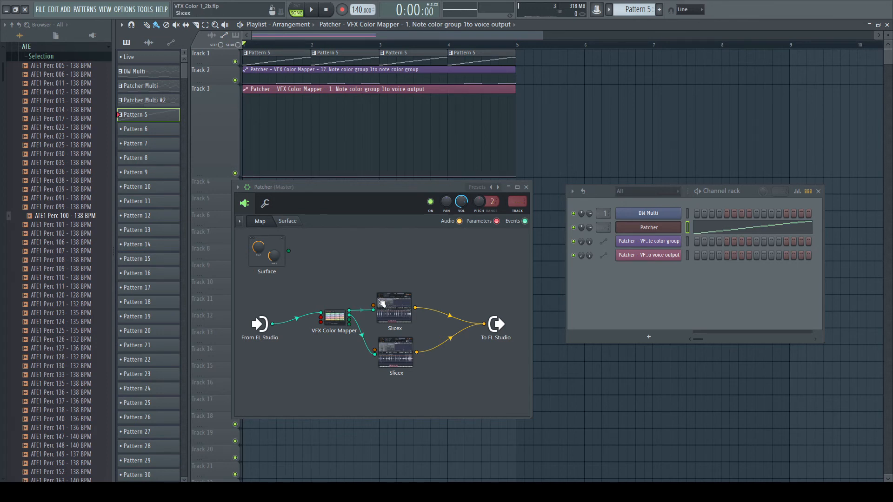
Step: Set the VFX Color Mapper's Voice output mapping for note color 1 to 1 to 2 and copy its value
{"action": "left_click", "coordinate": [335, 317]}
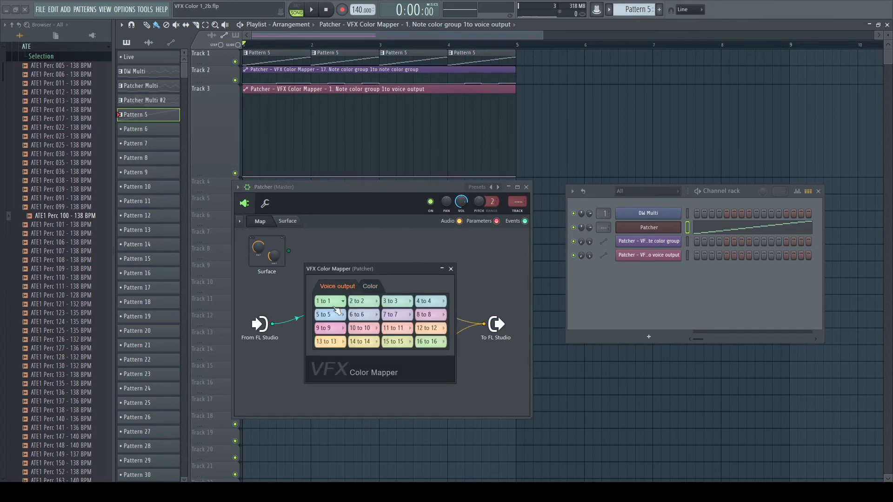
{"action": "left_click", "coordinate": [337, 310]}
{"action": "left_click", "coordinate": [335, 323]}
{"action": "right_click", "coordinate": [333, 304]}
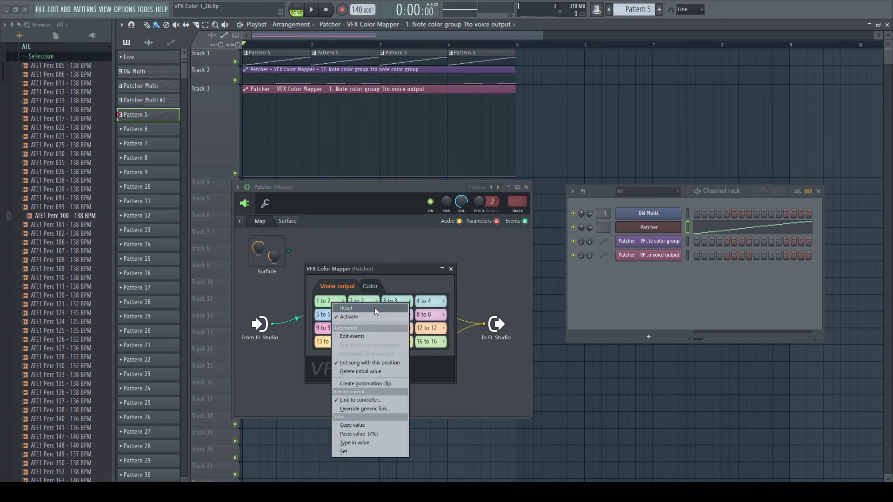
{"action": "left_click", "coordinate": [362, 425]}
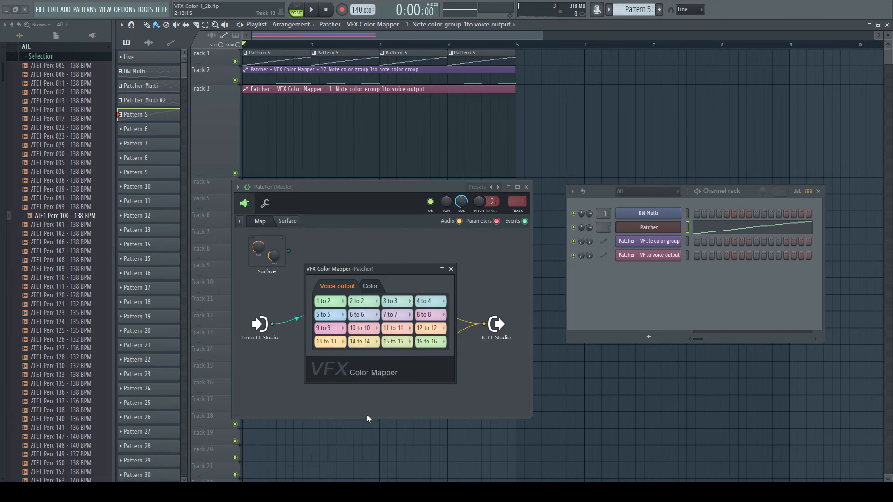
{"action": "left_click", "coordinate": [451, 270]}
Step: Paste the copied value onto the voice output clip's points at bar 3 beat 2 and bar 4's start, and play back the arrangement
{"action": "right_click", "coordinate": [398, 177]}
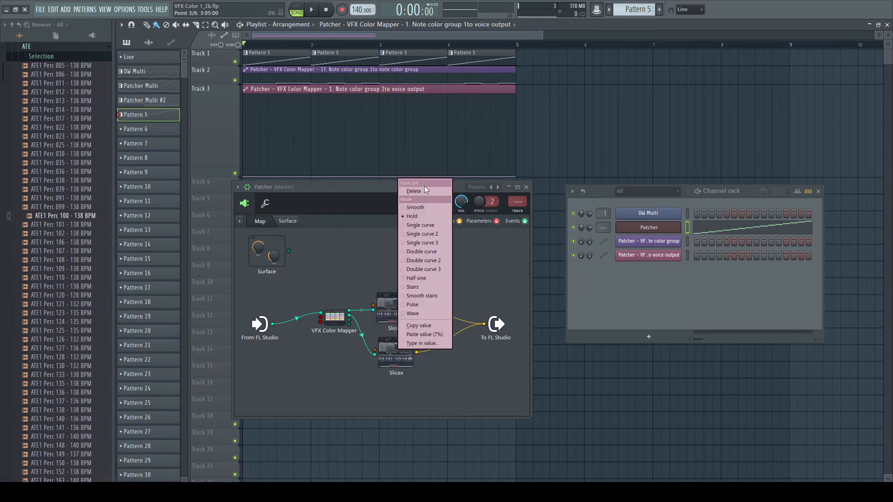
{"action": "left_click", "coordinate": [423, 333]}
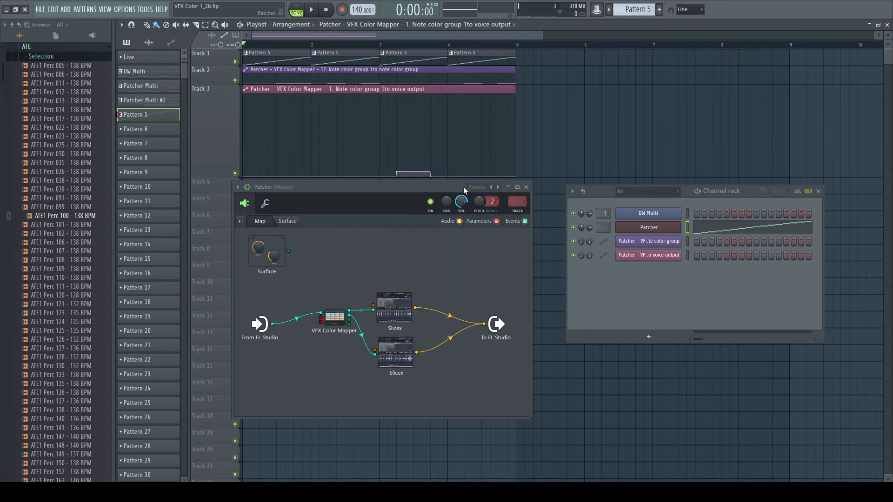
{"action": "right_click", "coordinate": [447, 176]}
{"action": "left_click", "coordinate": [479, 333]}
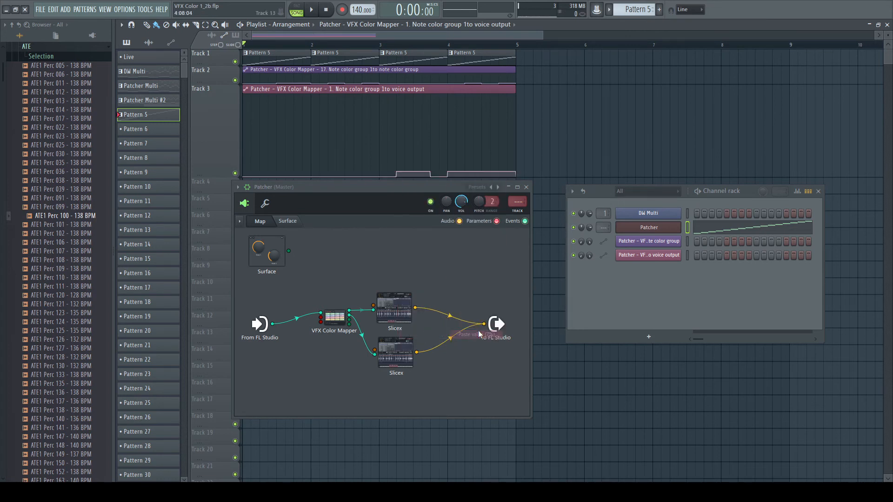
{"action": "key", "text": "space"}
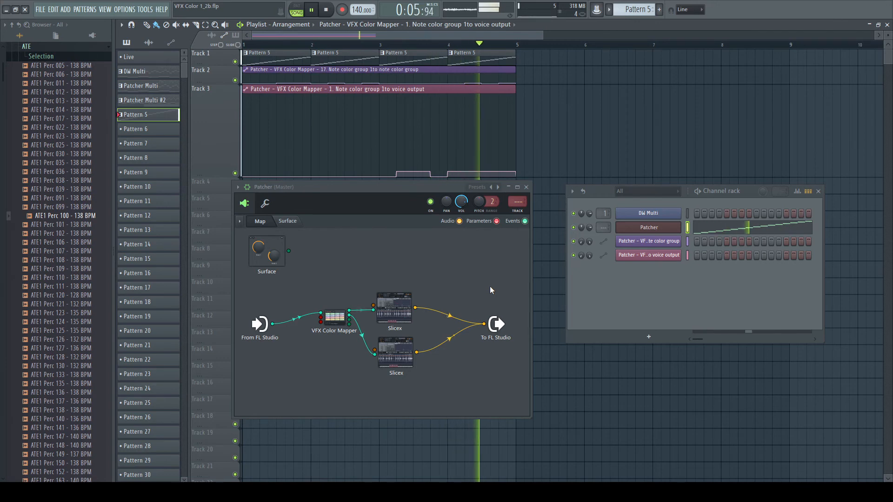
{"action": "key", "text": "space"}
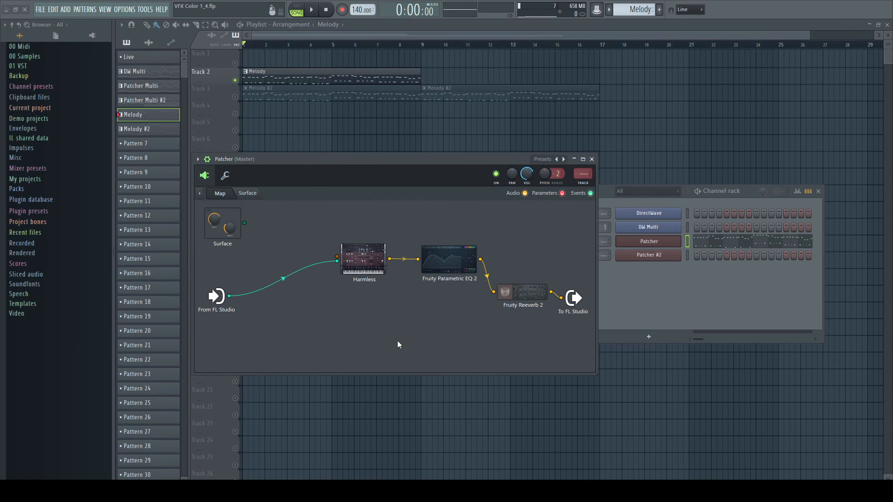
Step: Play the Melody clip through the Harmless patch, stop playback and close the Patcher window
{"action": "key", "text": "space"}
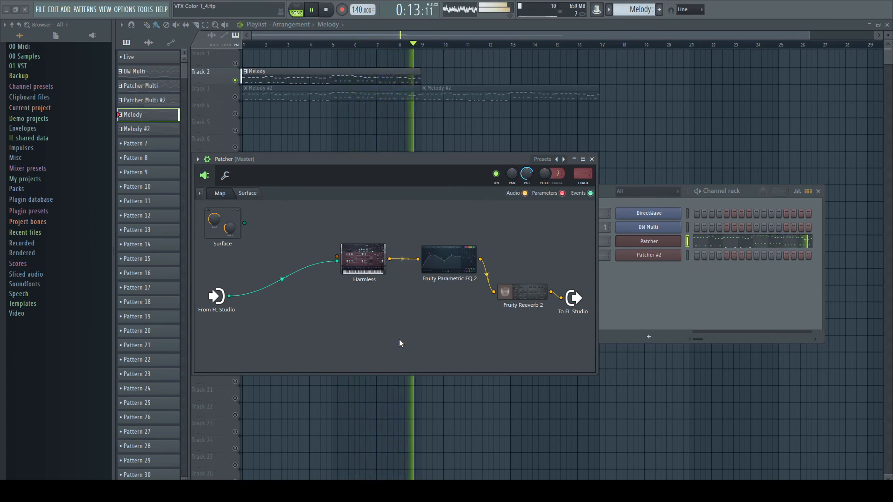
{"action": "key", "text": "space"}
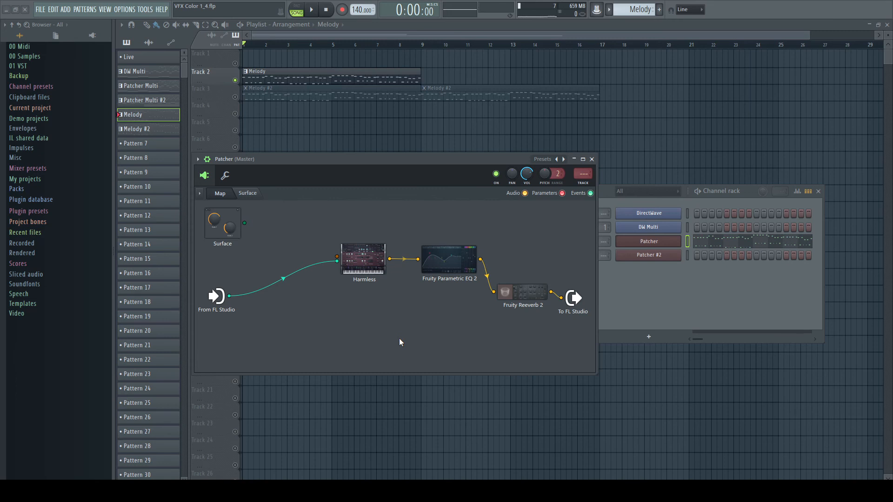
{"action": "left_click", "coordinate": [592, 159]}
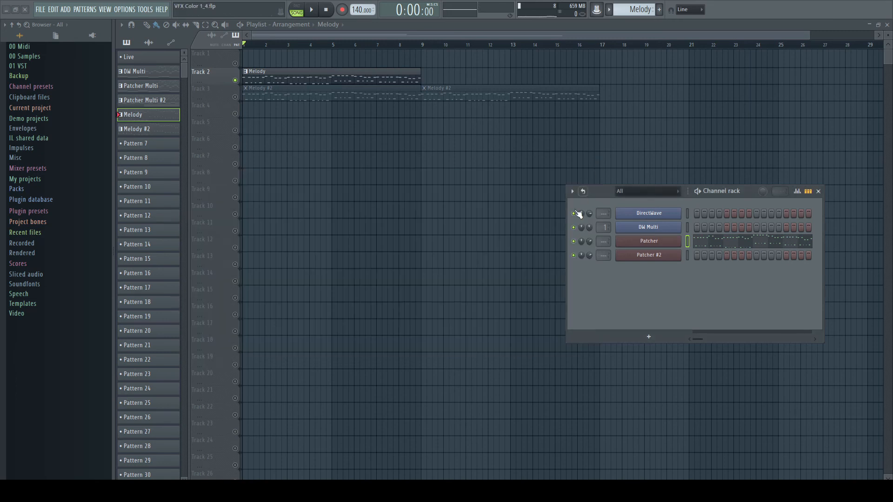
Step: Open the Patcher #2 channel, move its window over the playlist and widen it to show the whole routing map
{"action": "left_click", "coordinate": [647, 257]}
{"action": "left_click_drag", "start_coordinate": [598, 206], "coordinate": [404, 131]}
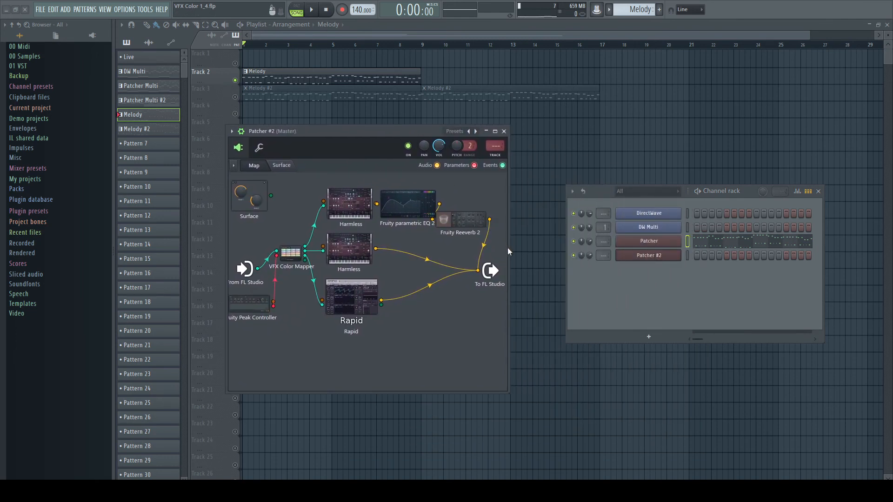
{"action": "left_click_drag", "start_coordinate": [508, 250], "coordinate": [654, 252]}
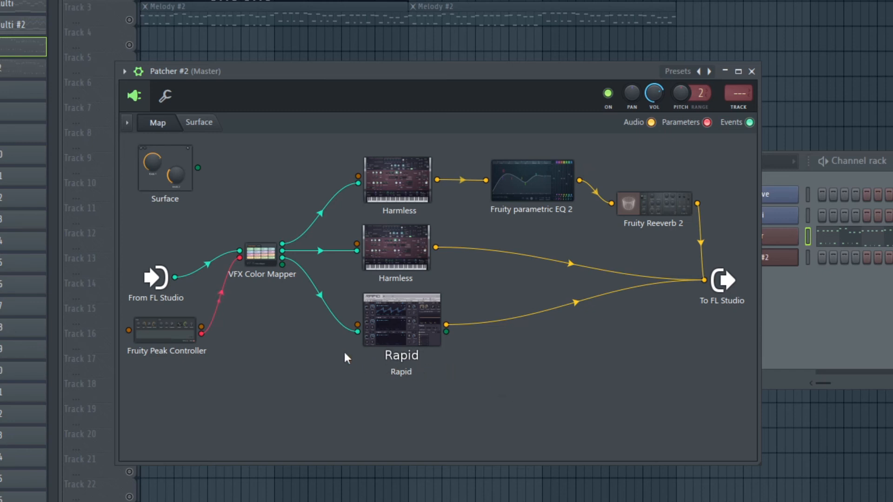
Step: Open the Fruity Peak Controller and the VFX Color Mapper from the Patcher #2 map, keeping both of their windows in view
{"action": "left_click", "coordinate": [174, 338]}
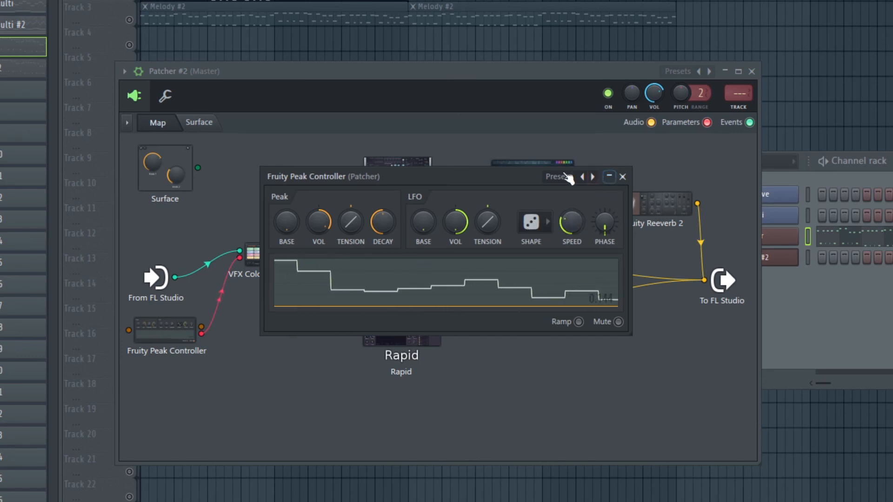
{"action": "left_click_drag", "start_coordinate": [568, 178], "coordinate": [271, 359]}
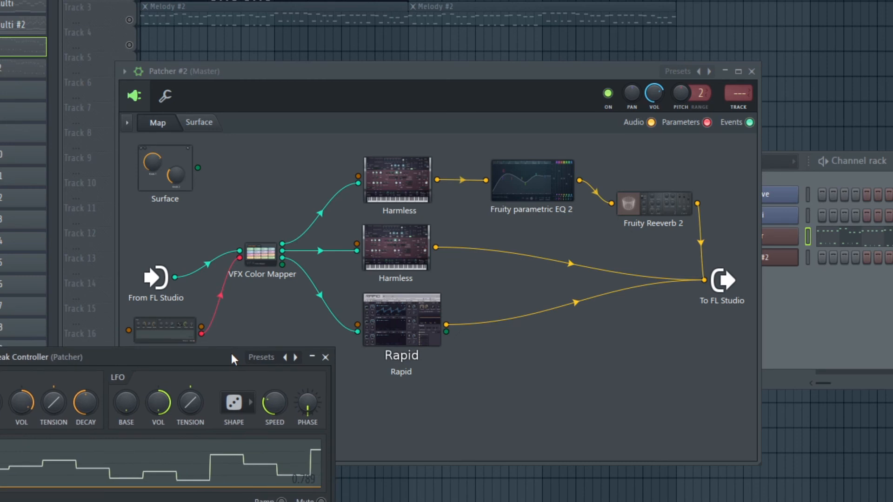
{"action": "left_click", "coordinate": [269, 266]}
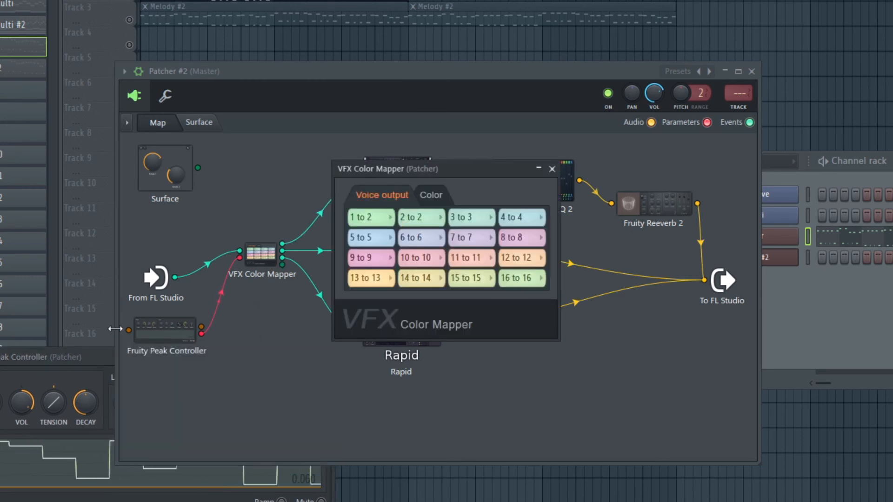
Step: Lower the Fruity Peak Controller's LFO volume to narrow the modulation of note color 1's voice output, and close both plugin windows
{"action": "left_click", "coordinate": [172, 334]}
{"action": "scroll", "coordinate": [371, 222], "scroll_direction": "up", "scroll_amount": 9}
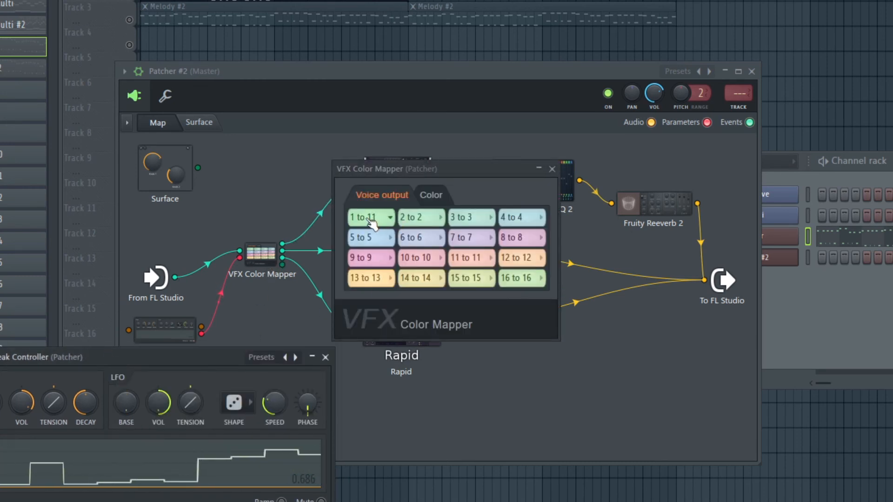
{"action": "scroll", "coordinate": [371, 222], "scroll_direction": "down", "scroll_amount": 8}
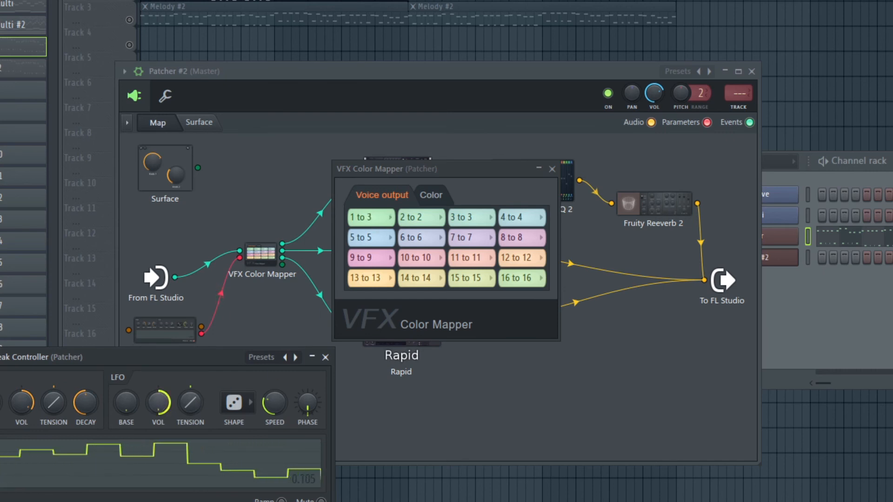
{"action": "scroll", "coordinate": [371, 217], "scroll_direction": "down", "scroll_amount": 1}
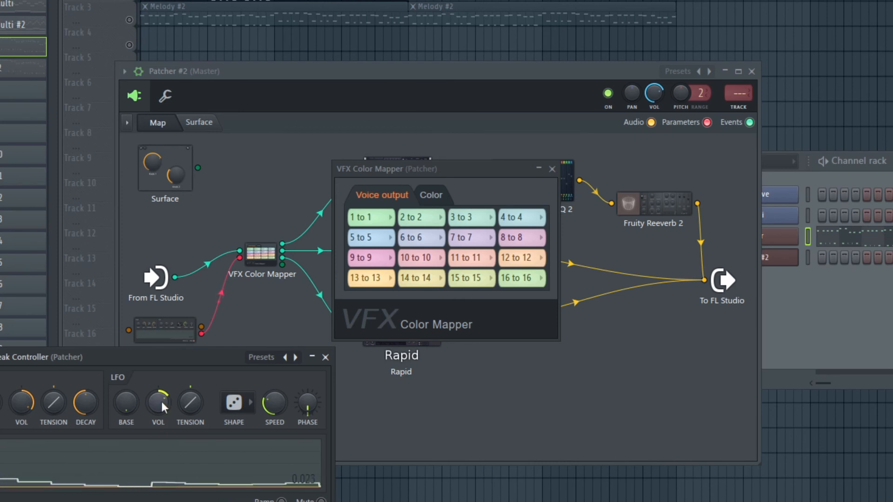
{"action": "scroll", "coordinate": [384, 226], "scroll_direction": "up", "scroll_amount": 1}
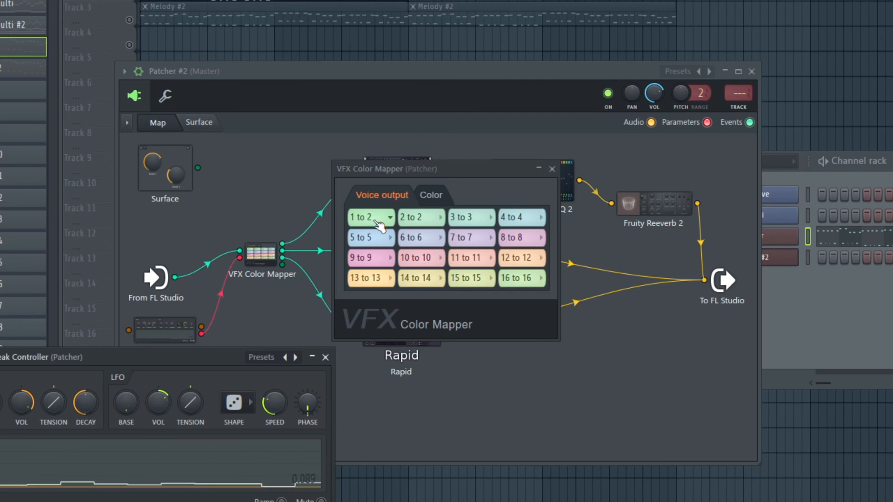
{"action": "scroll", "coordinate": [379, 225], "scroll_direction": "up", "scroll_amount": 1}
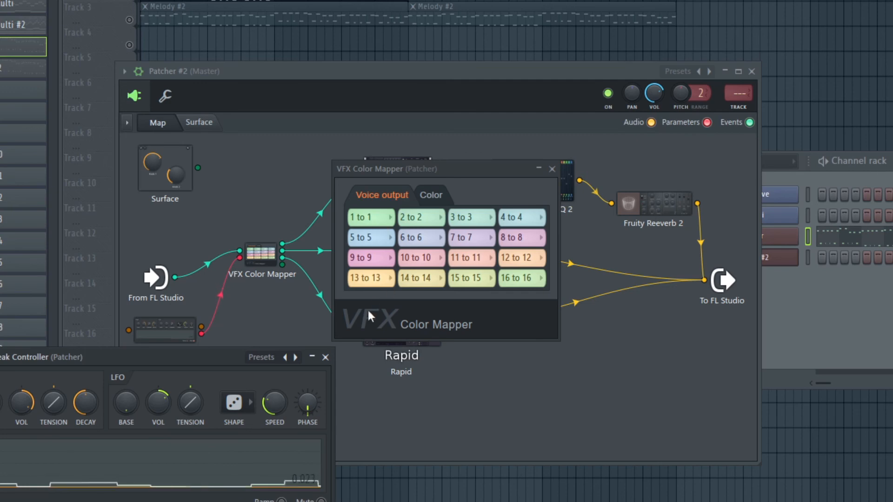
{"action": "left_click", "coordinate": [325, 357]}
{"action": "left_click", "coordinate": [540, 177]}
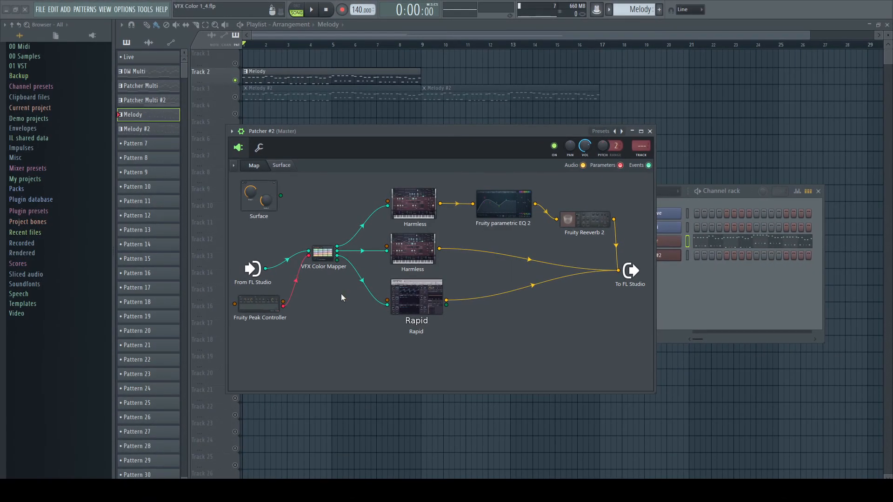
Step: Play back the Melody clip on Track 2 and stop near its end
{"action": "key", "text": "space"}
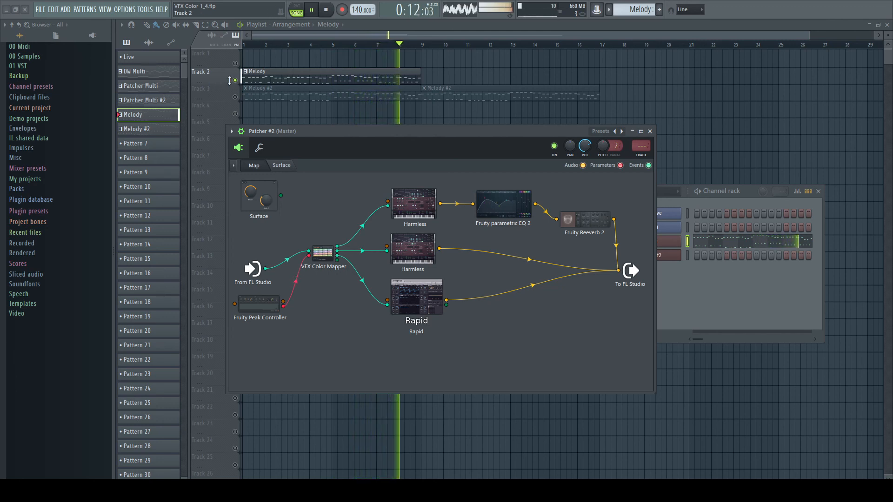
{"action": "key", "text": "space"}
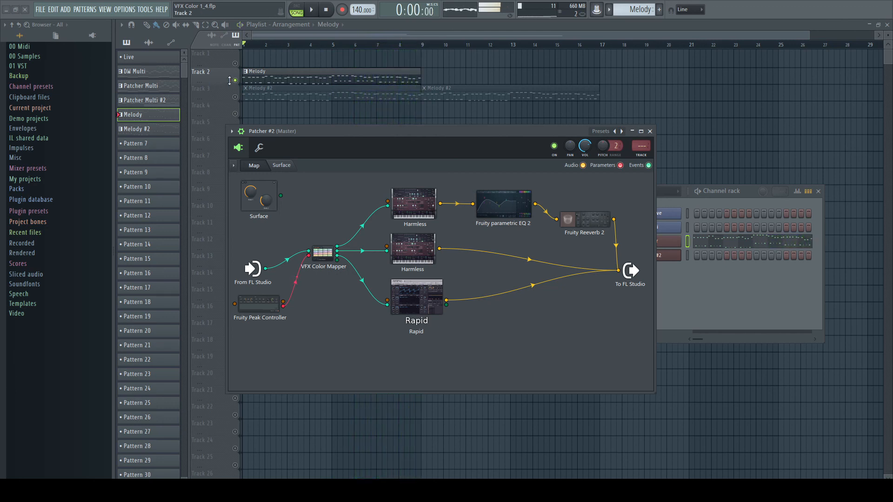
Step: Solo Track 3 and play back its two Melody #2 clips through Patcher #2 twice, stopping after each pass
{"action": "right_click", "coordinate": [236, 97]}
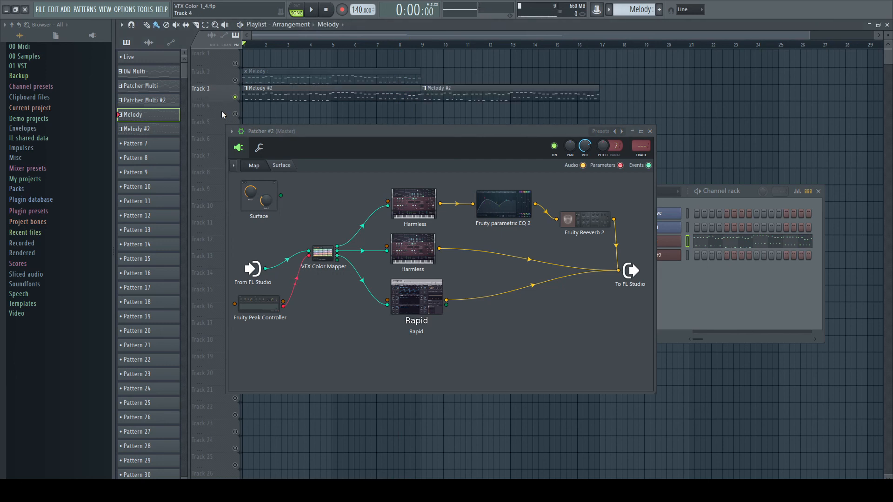
{"action": "key", "text": "space"}
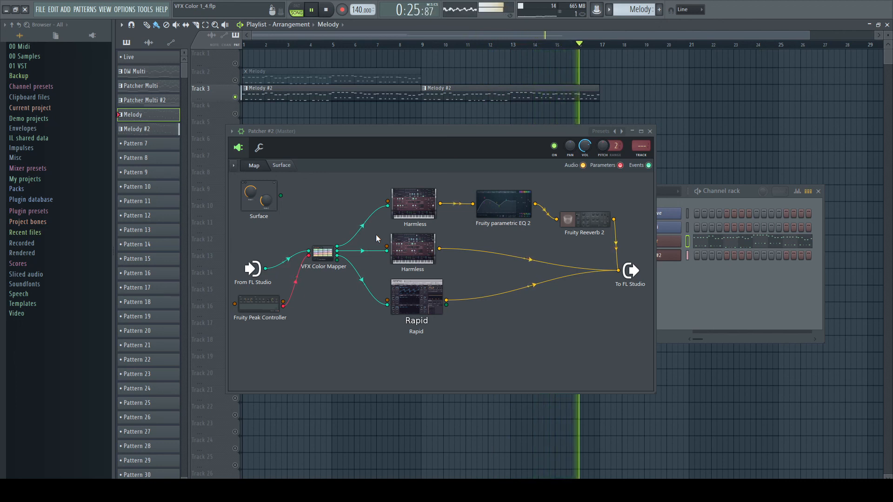
{"action": "key", "text": "space"}
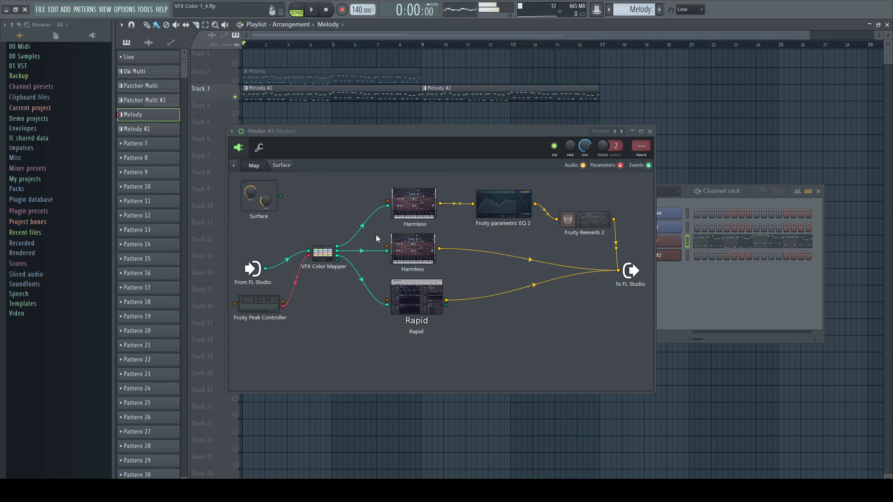
{"action": "key", "text": "space"}
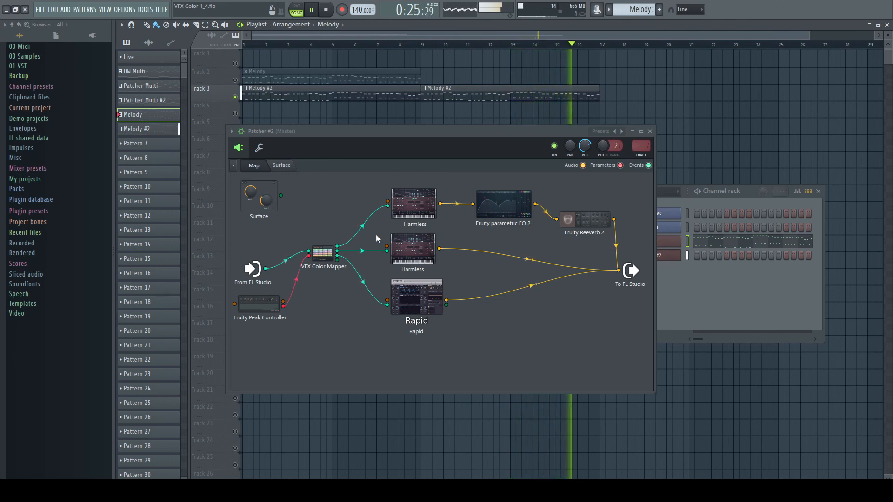
{"action": "key", "text": "space"}
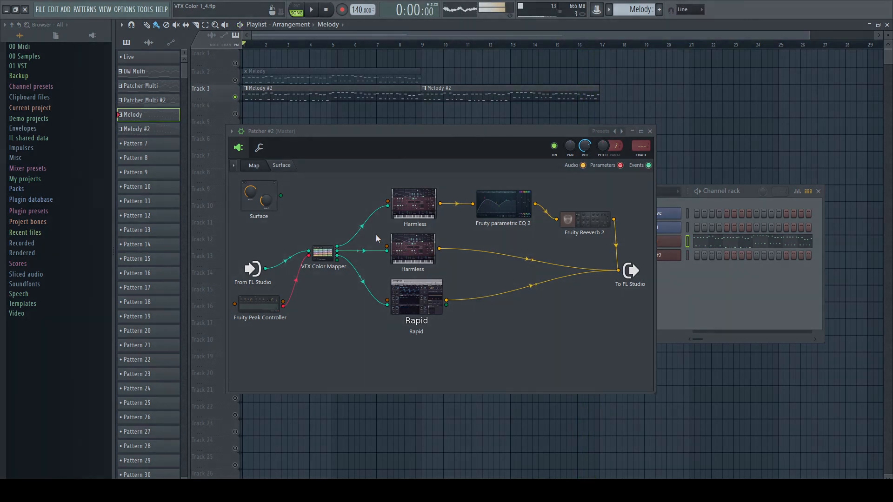